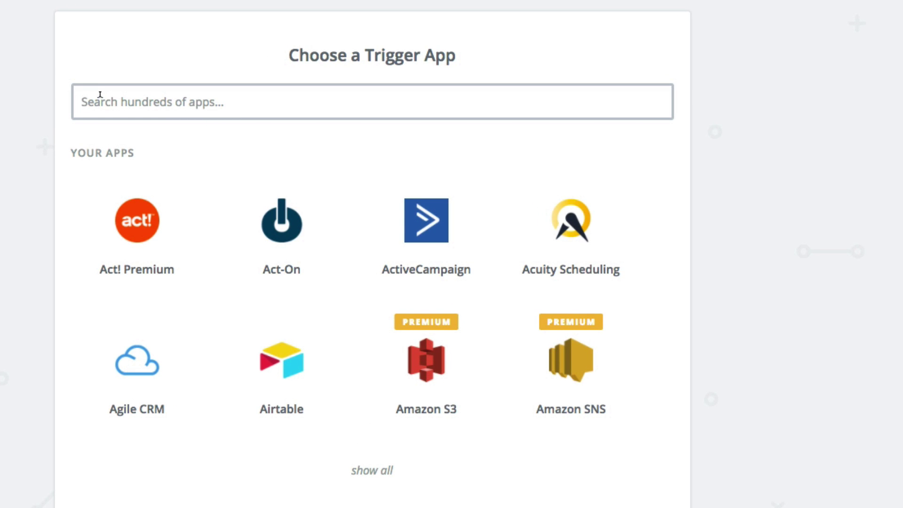
# Make Facebook Lead Ads with the New Lead event the Zap's trigger.
pyautogui.write('face')
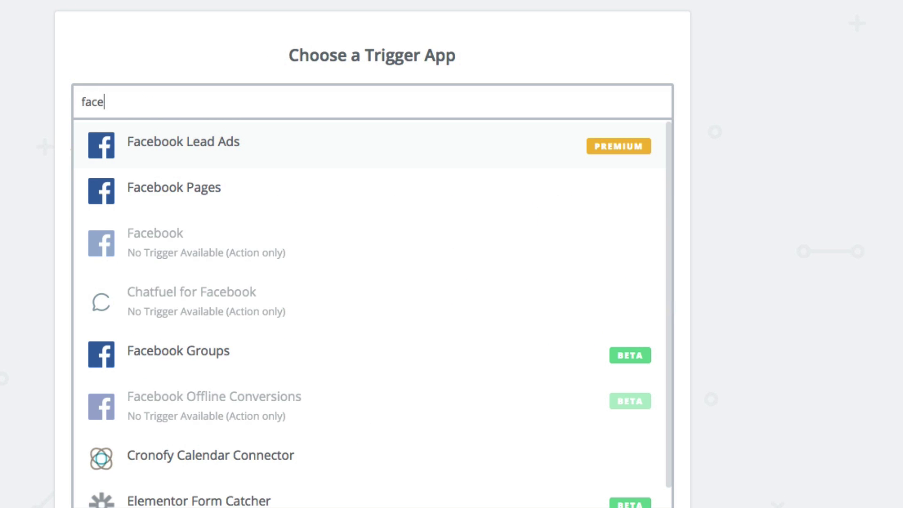
pyautogui.click(121, 149)
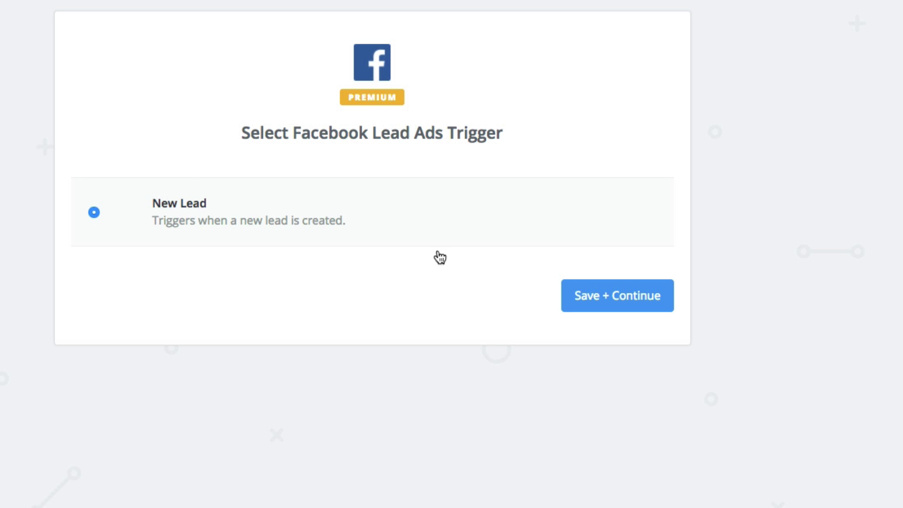
pyautogui.click(617, 295)
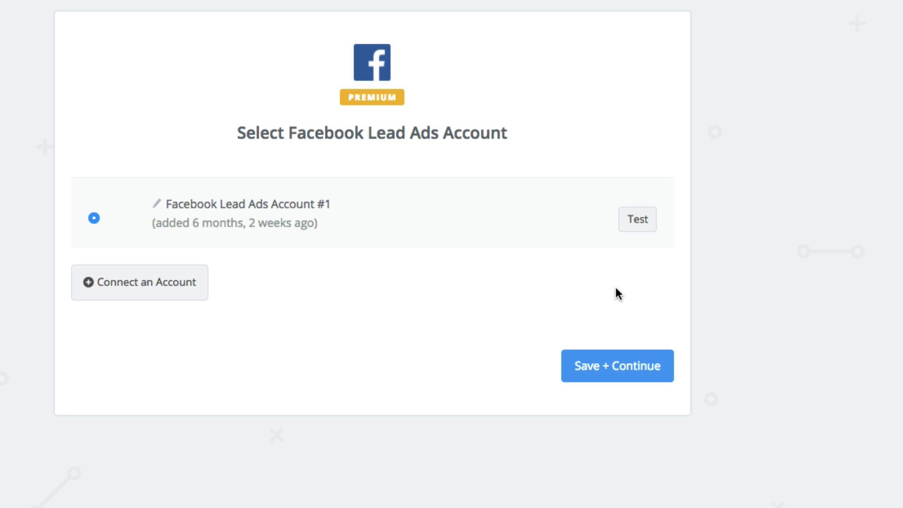
# Connect a new Facebook account by logging in and granting Zapier access to its pages.
pyautogui.click(141, 286)
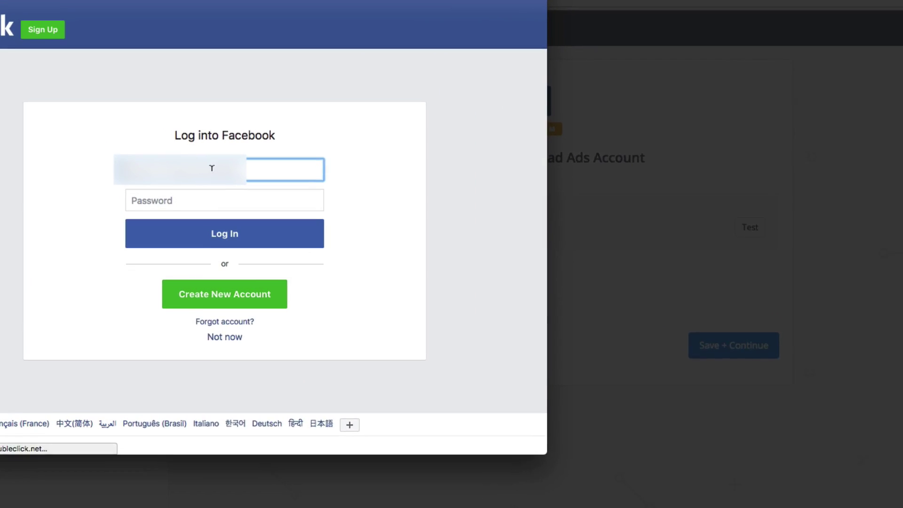
pyautogui.write('email')
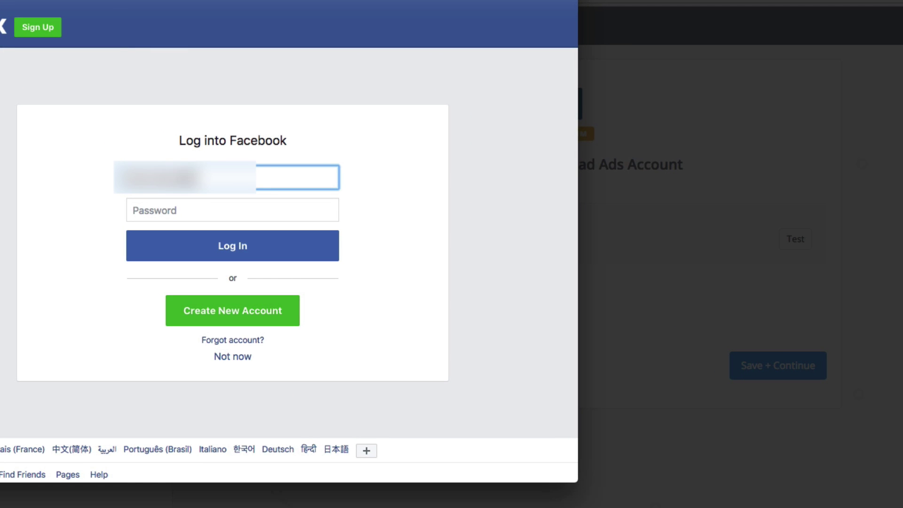
pyautogui.press('Tab')
pyautogui.write('password')
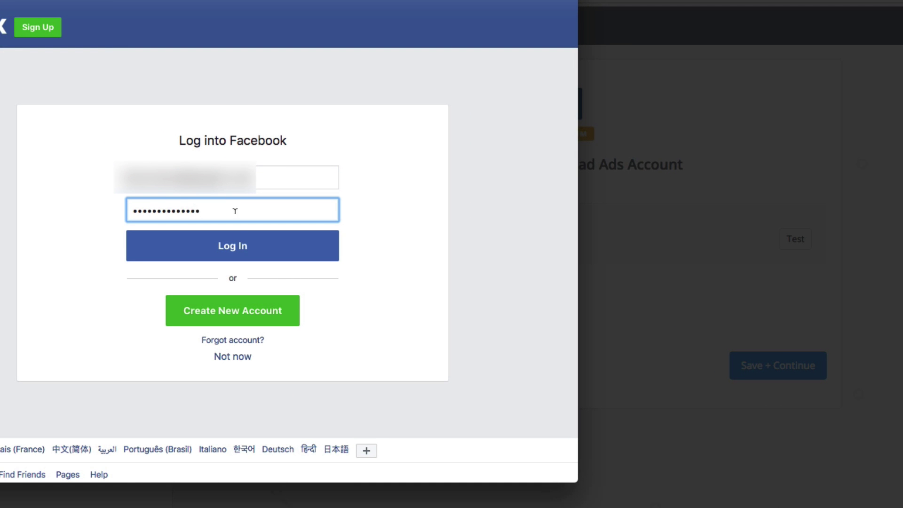
pyautogui.press('Return')
pyautogui.click(229, 236)
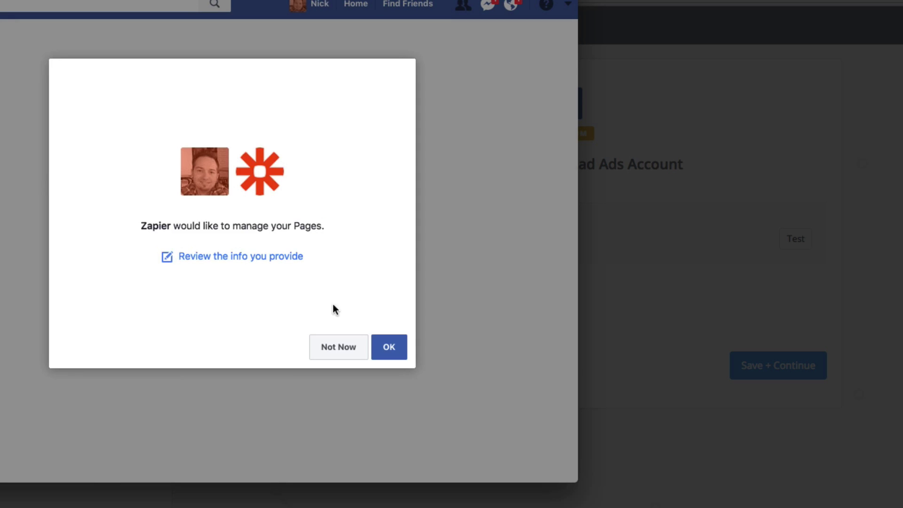
pyautogui.click(388, 345)
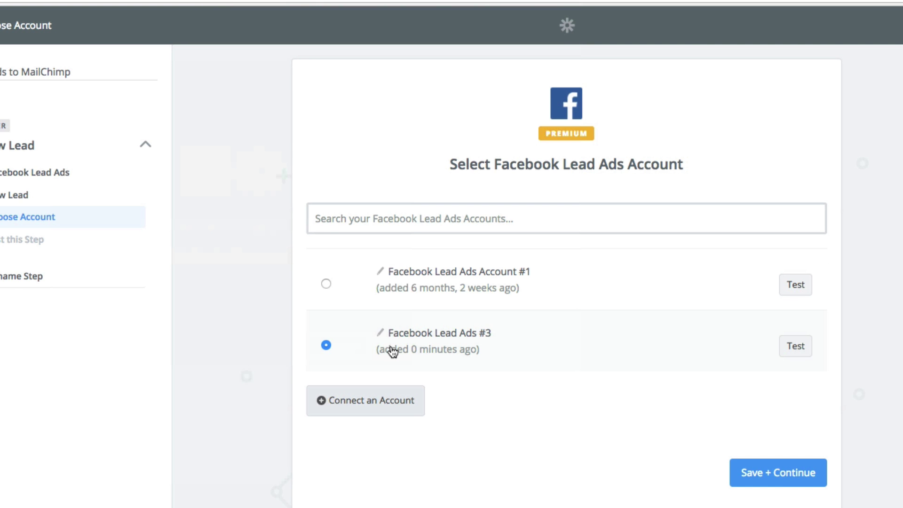
# Choose the Zapier Nick Facebook page for the trigger, then open the lead form choices.
pyautogui.click(746, 473)
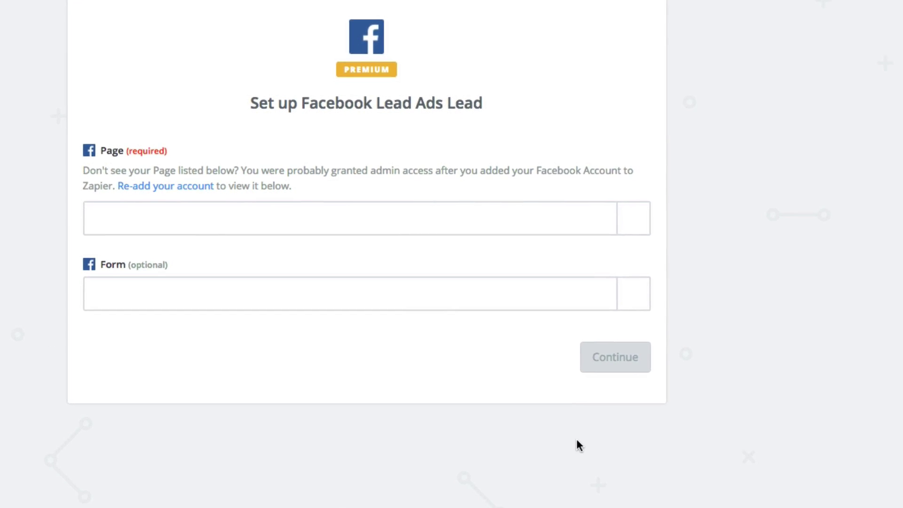
pyautogui.click(634, 221)
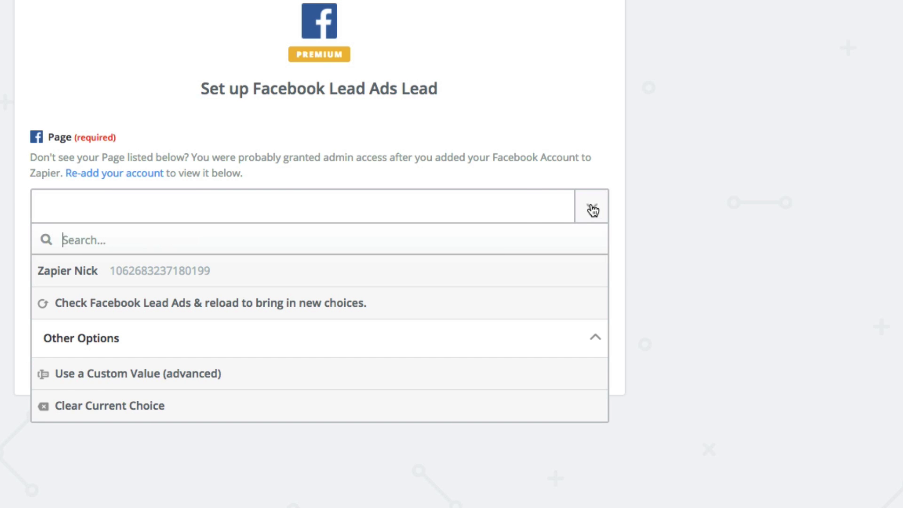
pyautogui.click(477, 269)
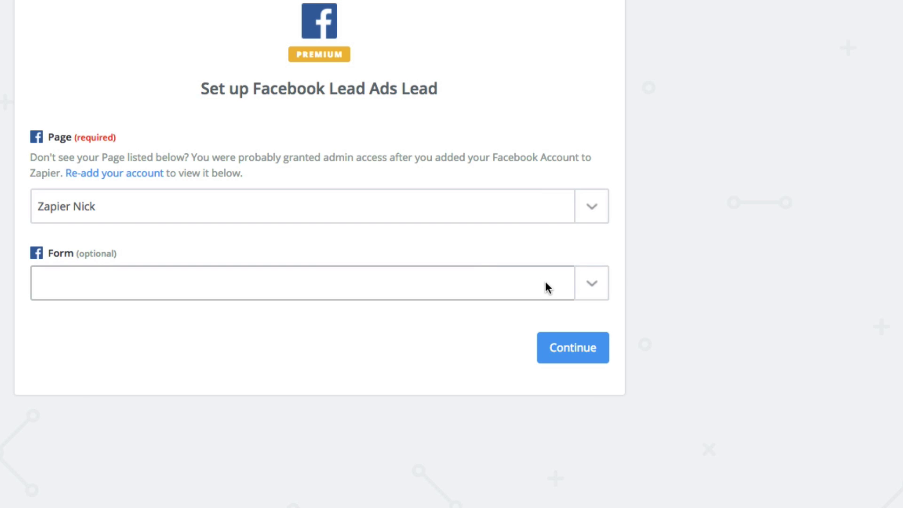
pyautogui.click(591, 286)
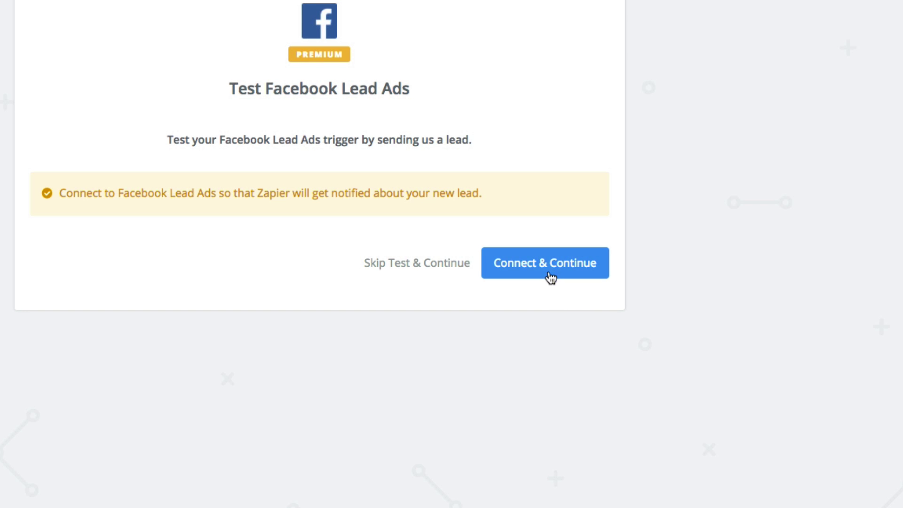
# Send a test lead from the Facebook form preview and pull it into Zapier to inspect its fields.
pyautogui.click(548, 267)
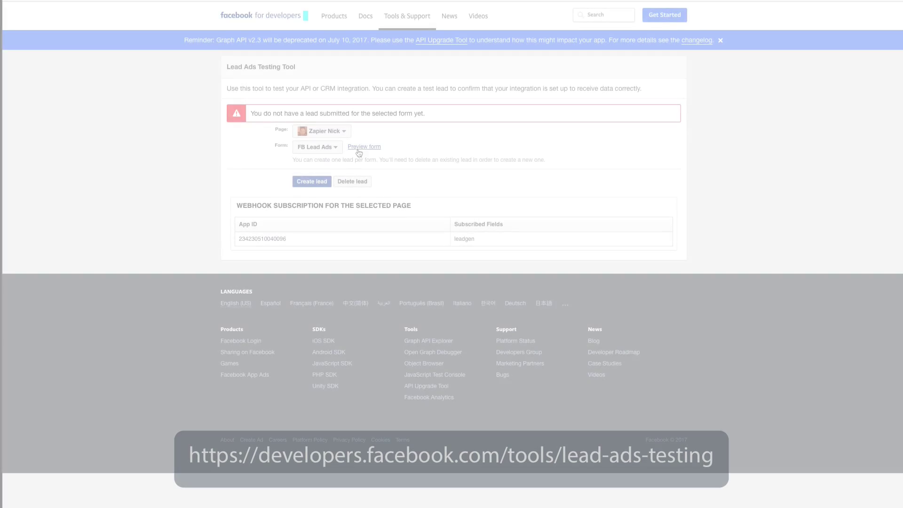
pyautogui.click(359, 147)
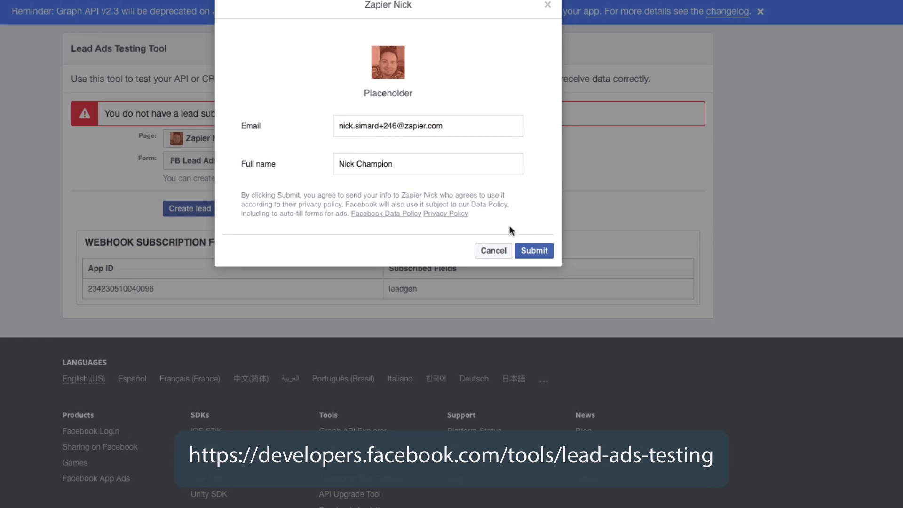
pyautogui.click(535, 250)
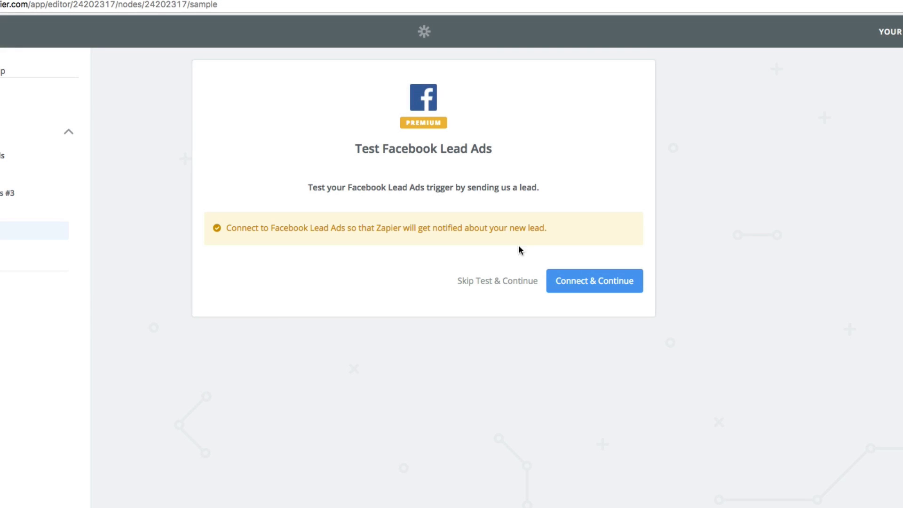
pyautogui.click(579, 287)
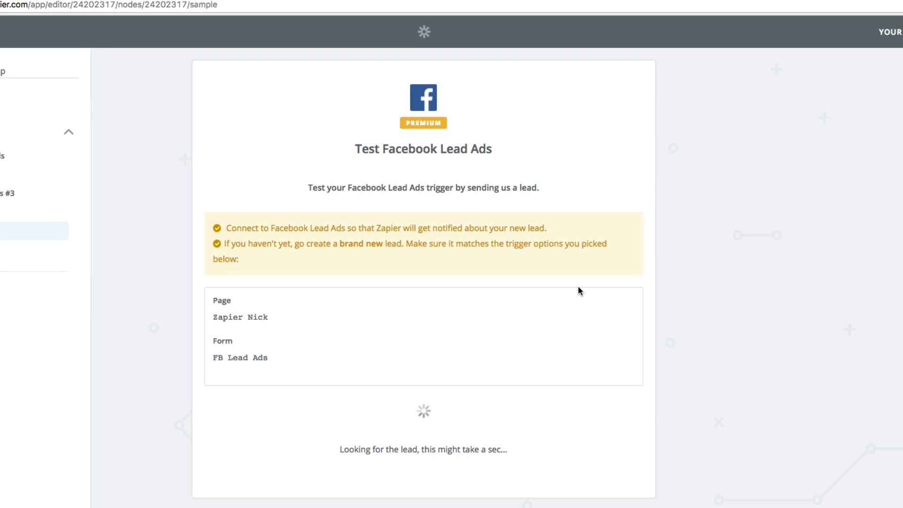
pyautogui.click(400, 229)
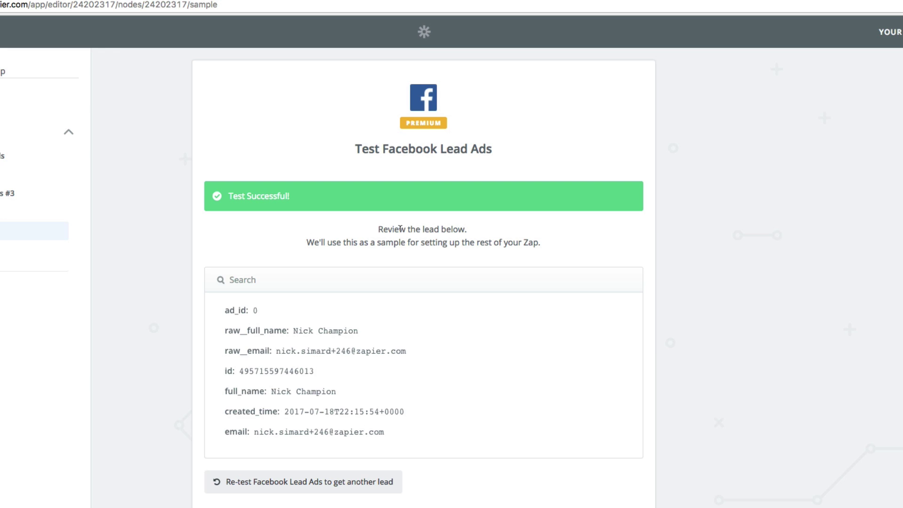
pyautogui.scroll(-3, 358, 316)
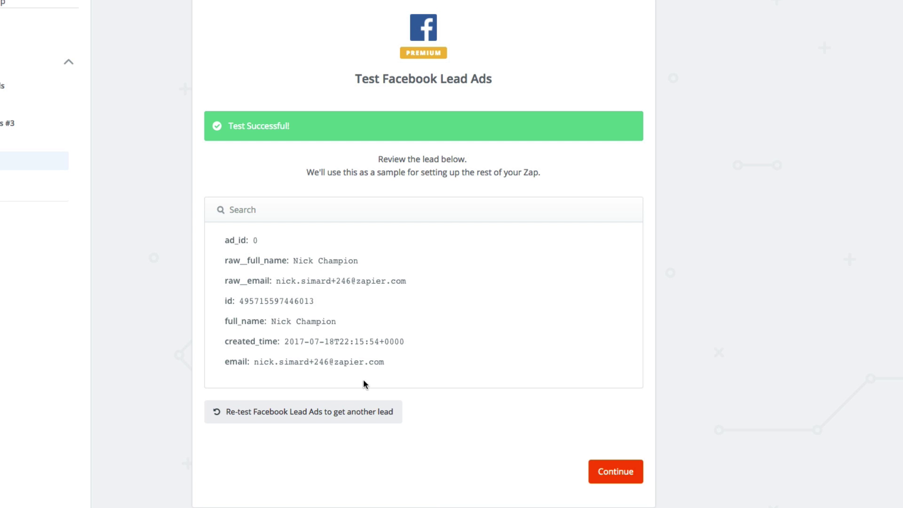
# Finish the trigger and add a MailChimp Add/Update Subscriber action step.
pyautogui.click(610, 469)
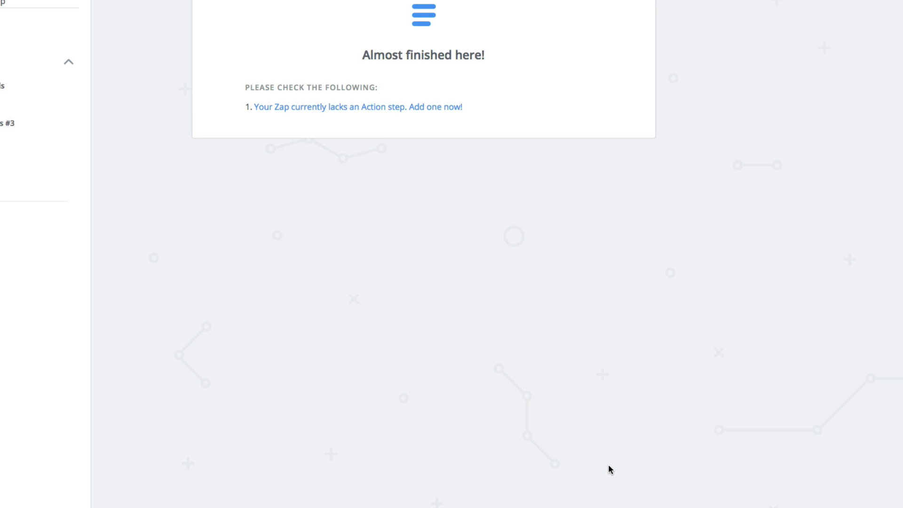
pyautogui.click(428, 112)
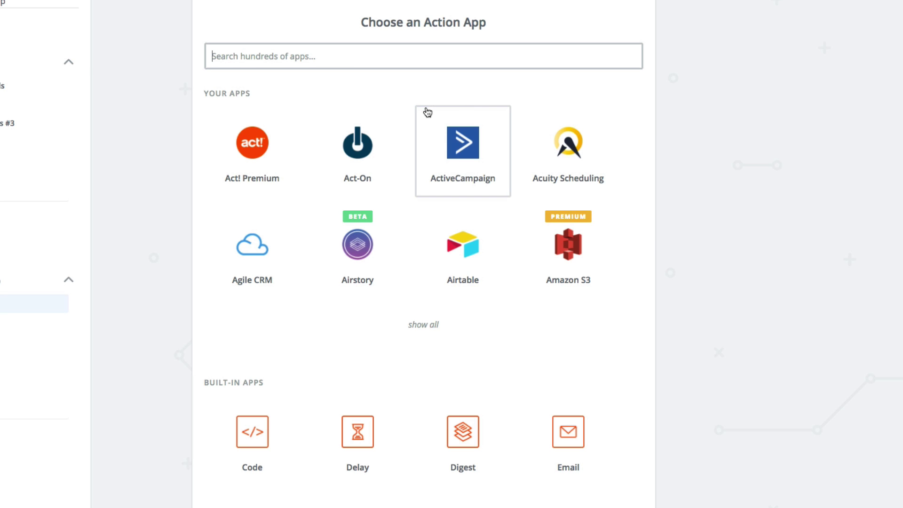
pyautogui.write('mail')
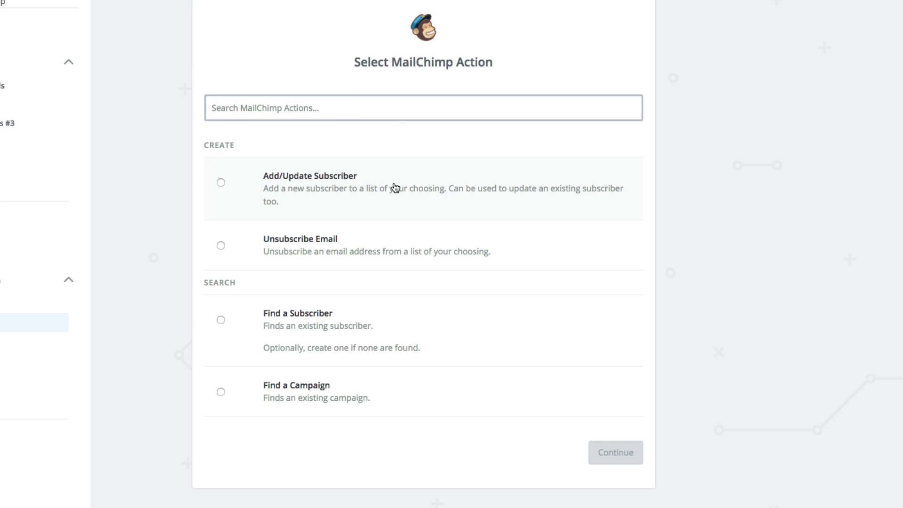
pyautogui.click(395, 187)
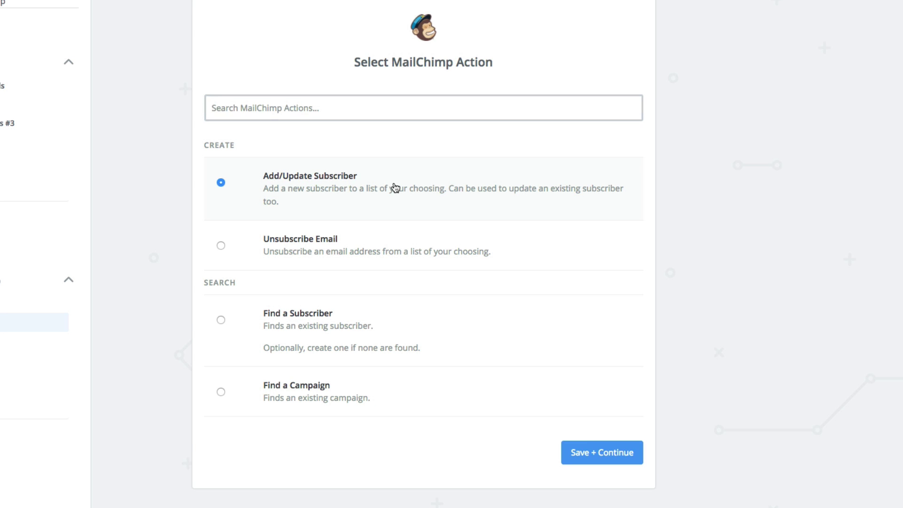
pyautogui.click(600, 454)
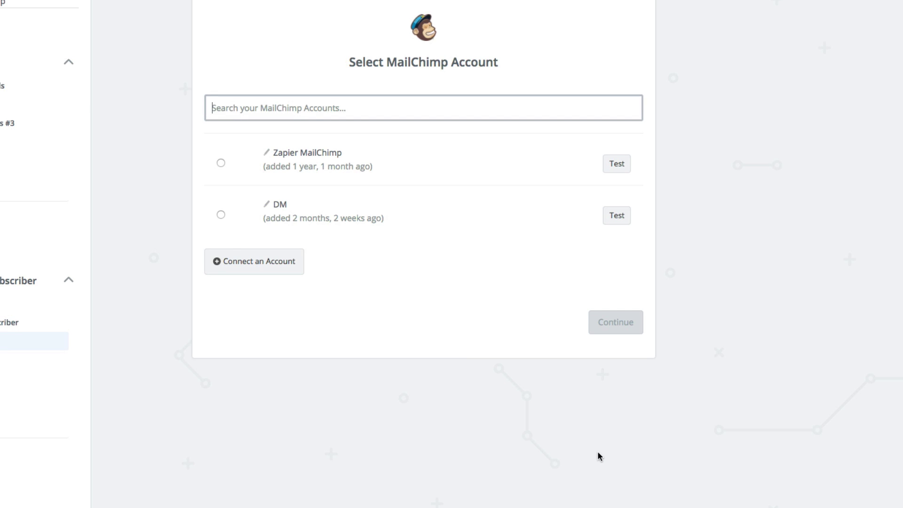
# Connect a new MailChimp account by logging in with its username and password.
pyautogui.click(278, 269)
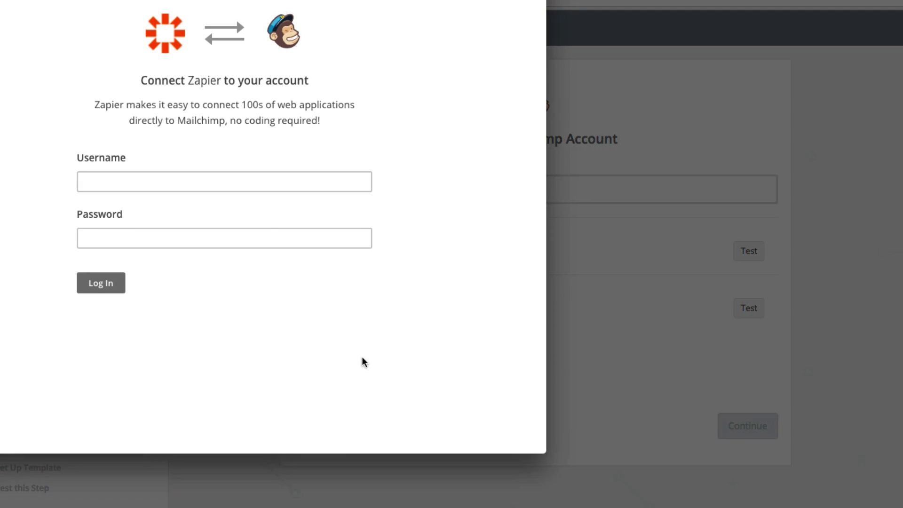
pyautogui.write('username')
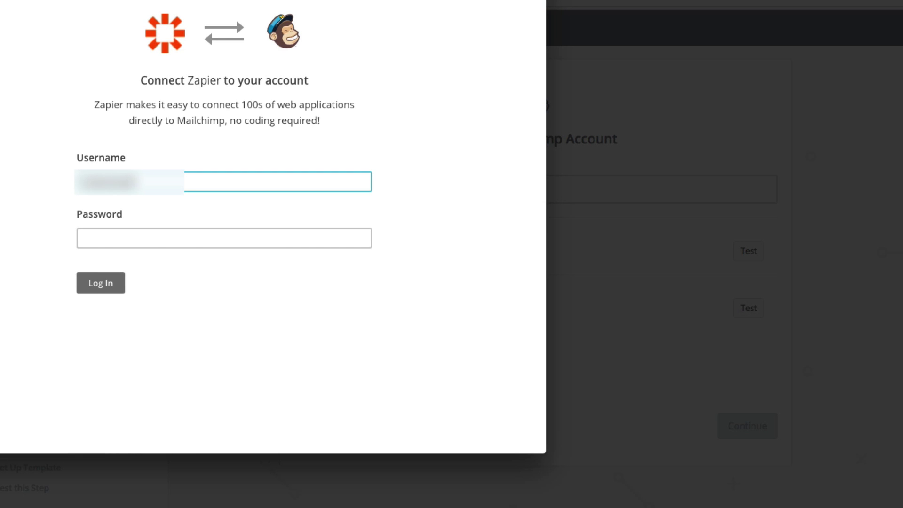
pyautogui.click(137, 233)
pyautogui.write('**************')
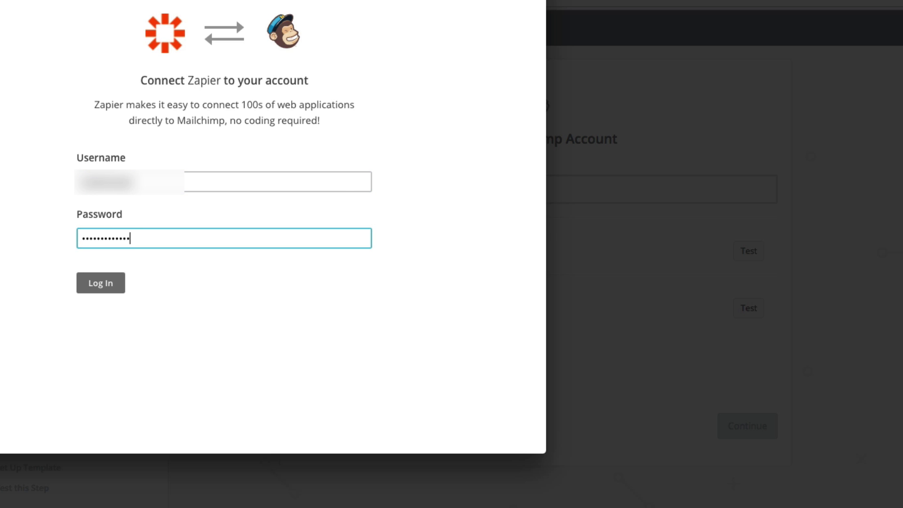
pyautogui.click(110, 282)
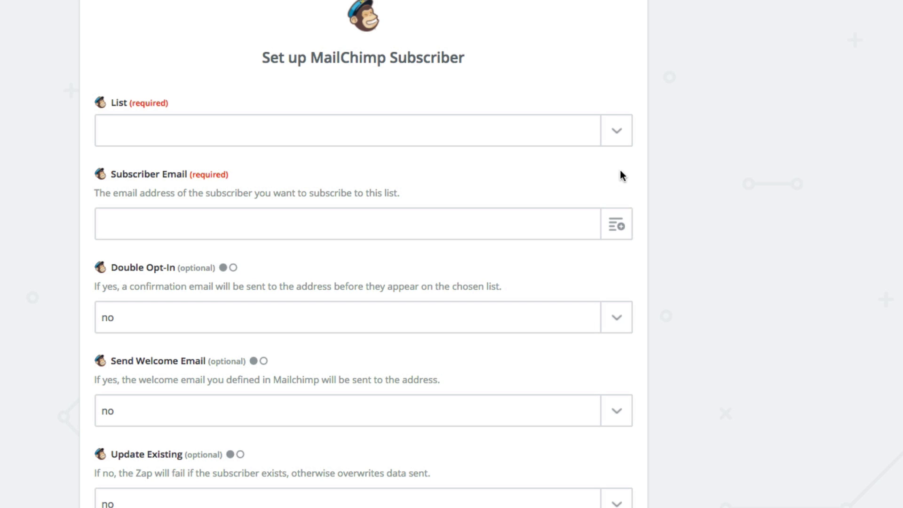
# Choose Test List 3 and map the lead's Email into Subscriber Email.
pyautogui.click(617, 137)
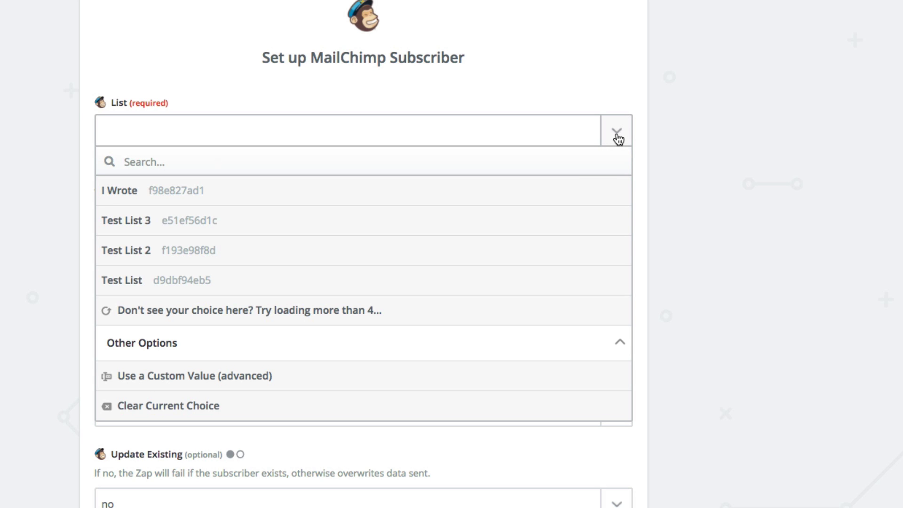
pyautogui.click(580, 224)
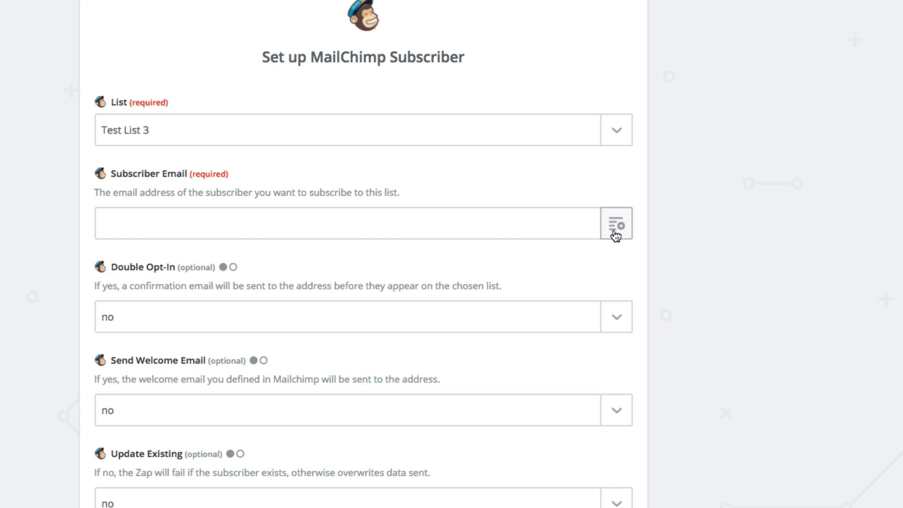
pyautogui.click(615, 233)
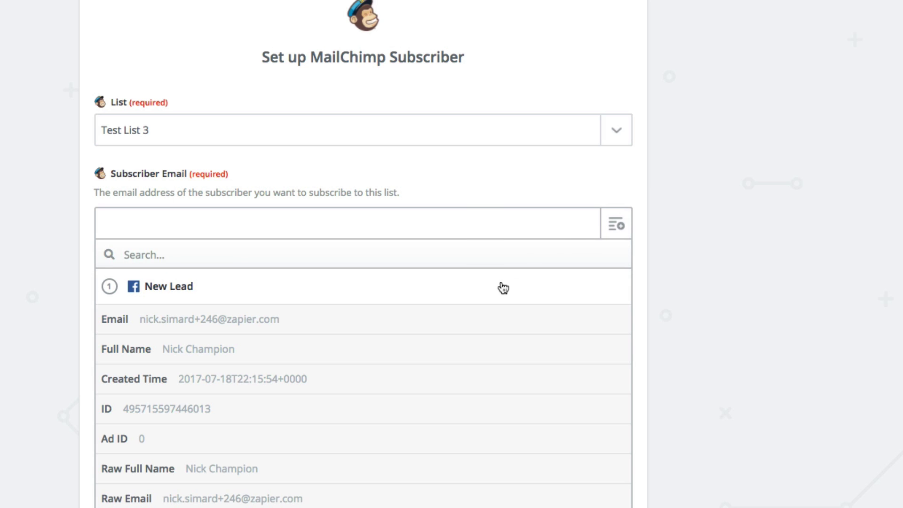
pyautogui.click(472, 314)
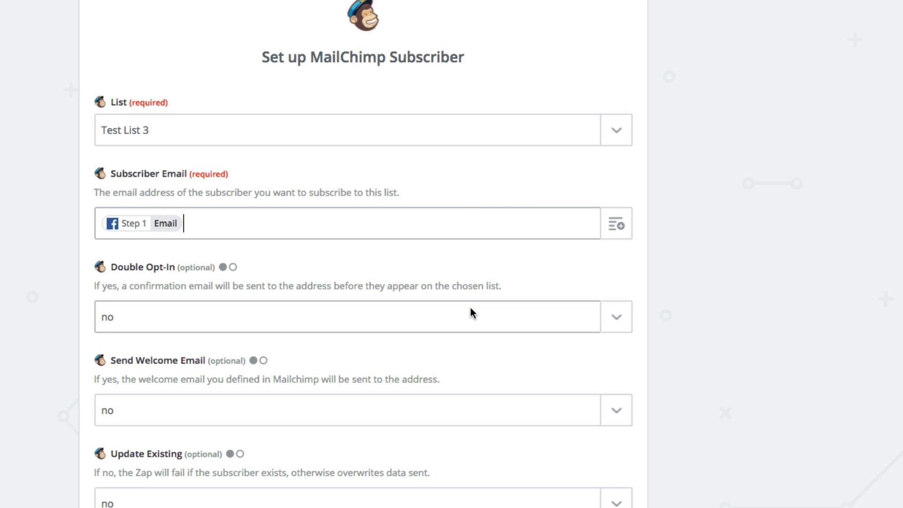
# Map the lead's Full Name into First Name and continue to the subscriber test.
pyautogui.scroll(-7, 471, 308)
pyautogui.scroll(-4, 471, 238)
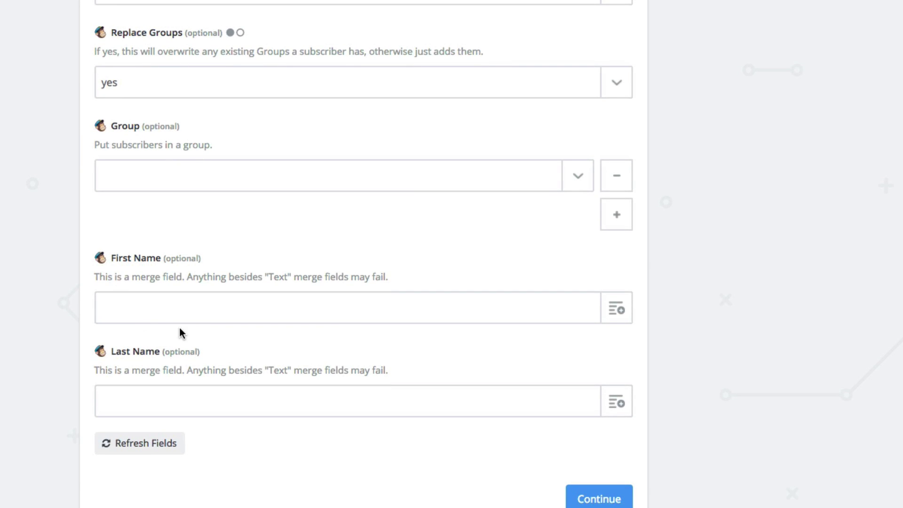
pyautogui.click(609, 311)
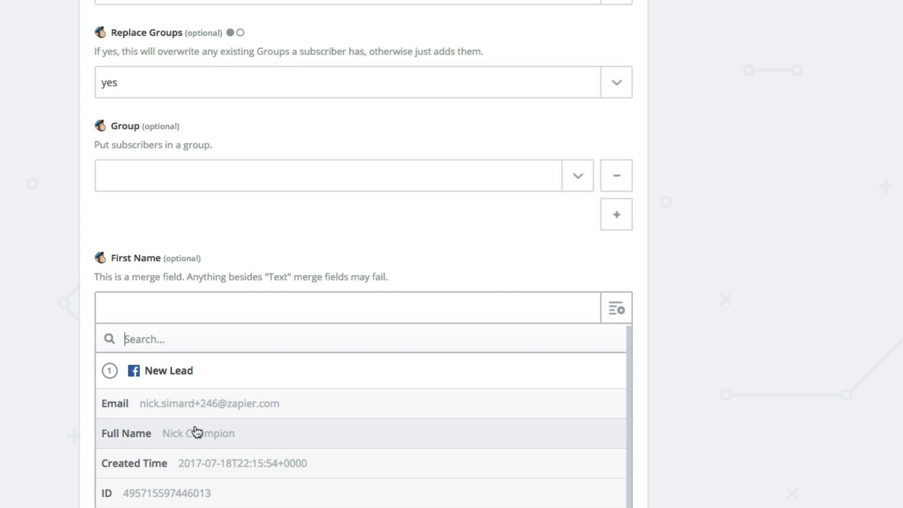
pyautogui.click(152, 417)
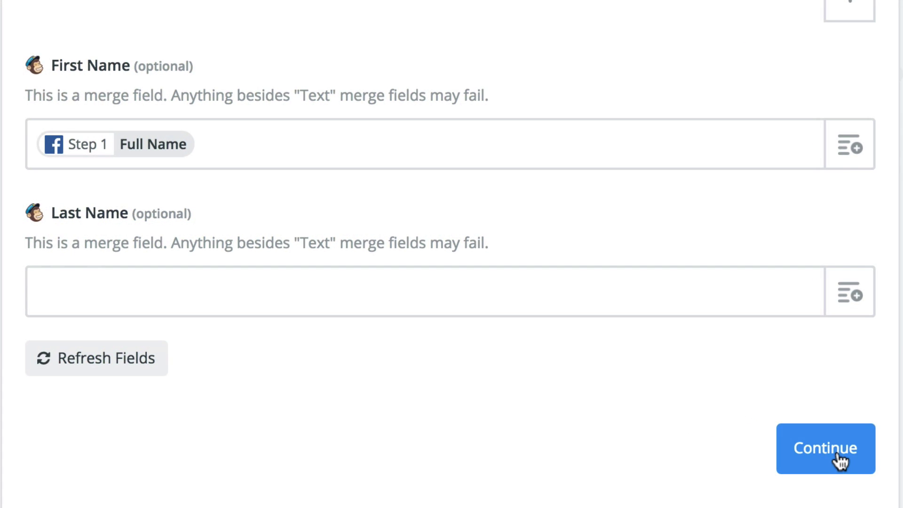
pyautogui.click(826, 461)
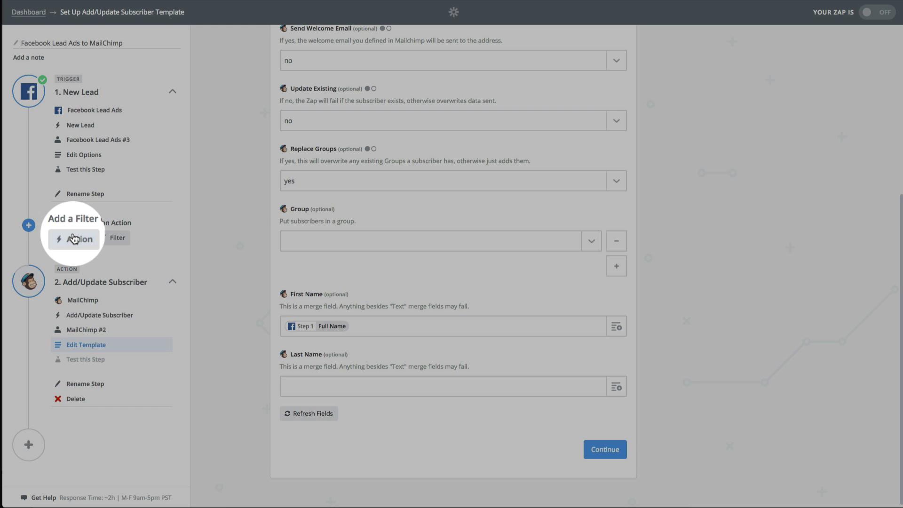
# Insert a Formatter by Zapier Text action step ahead of the MailChimp action.
pyautogui.click(74, 237)
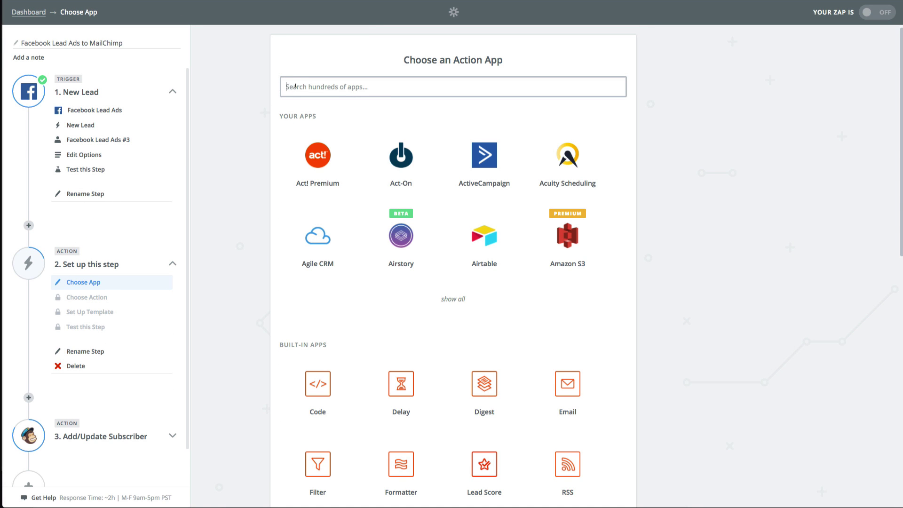
pyautogui.write('fdorm')
pyautogui.press('BackSpace')
pyautogui.press('BackSpace')
pyautogui.press('BackSpace')
pyautogui.press('BackSpace')
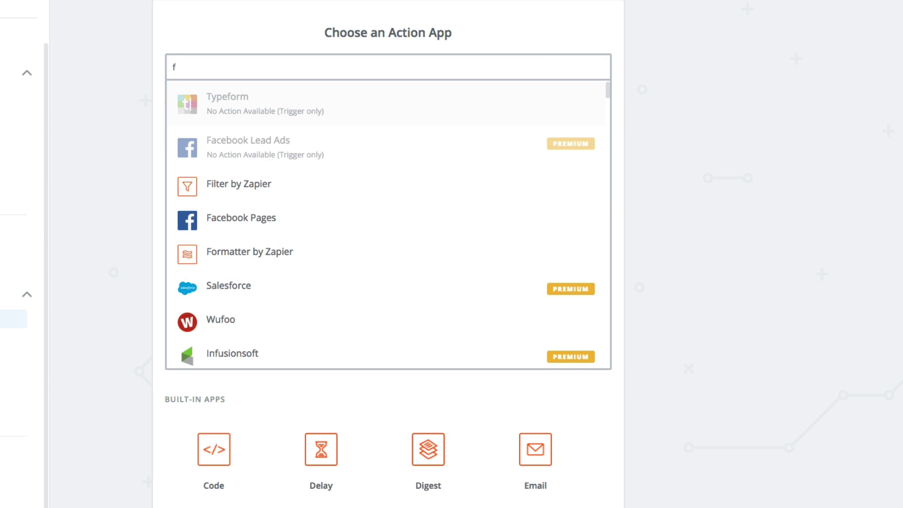
pyautogui.write('orm')
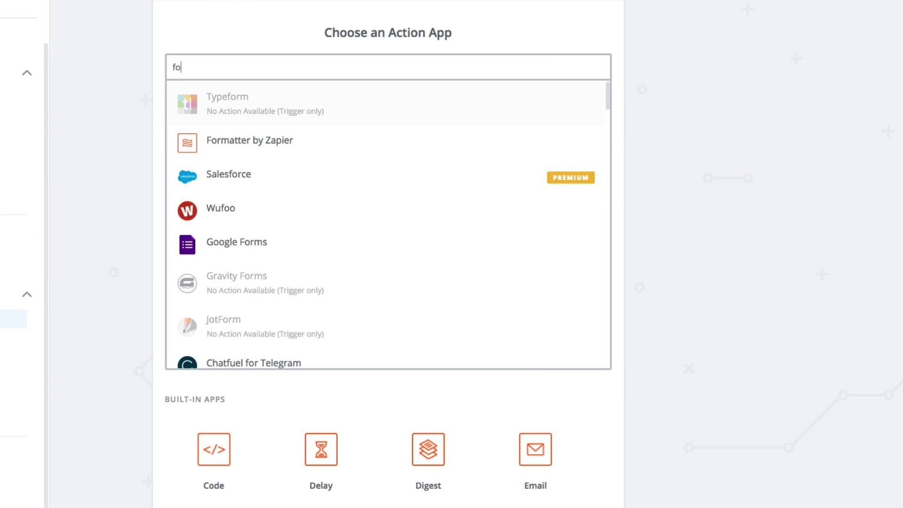
pyautogui.click(217, 137)
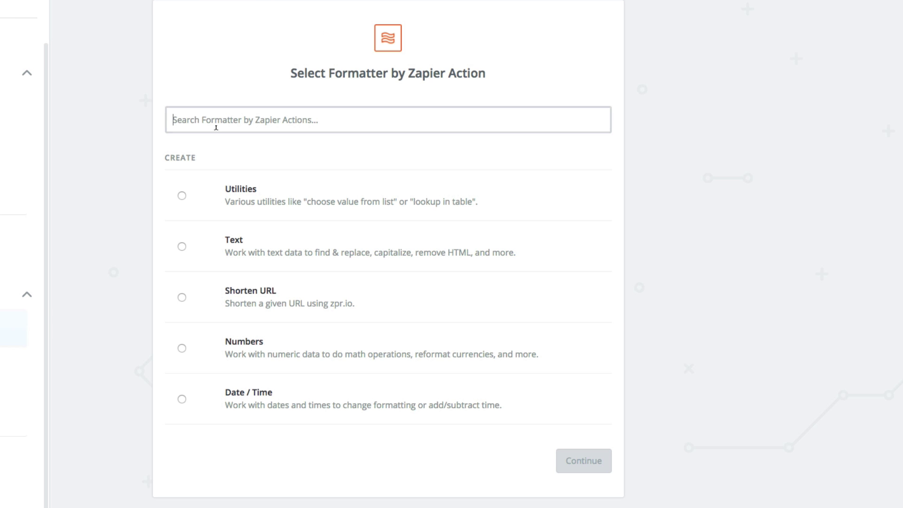
pyautogui.click(324, 246)
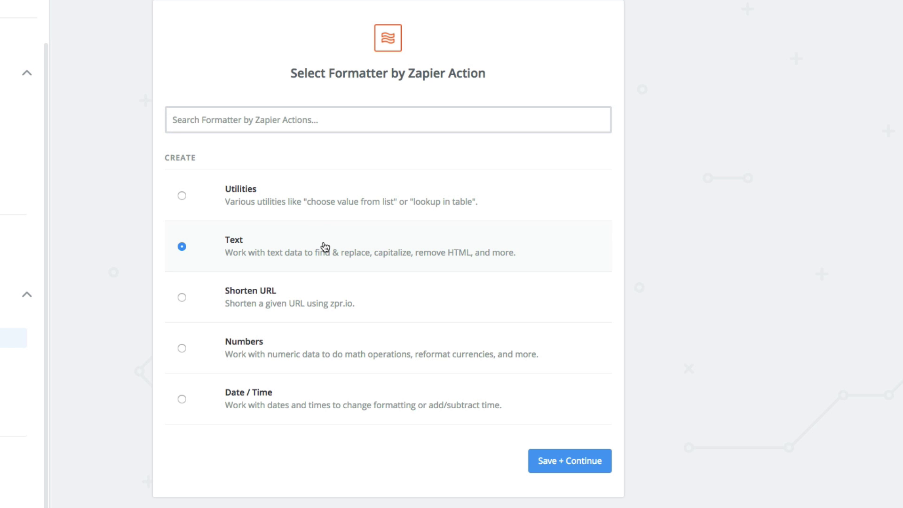
pyautogui.click(571, 462)
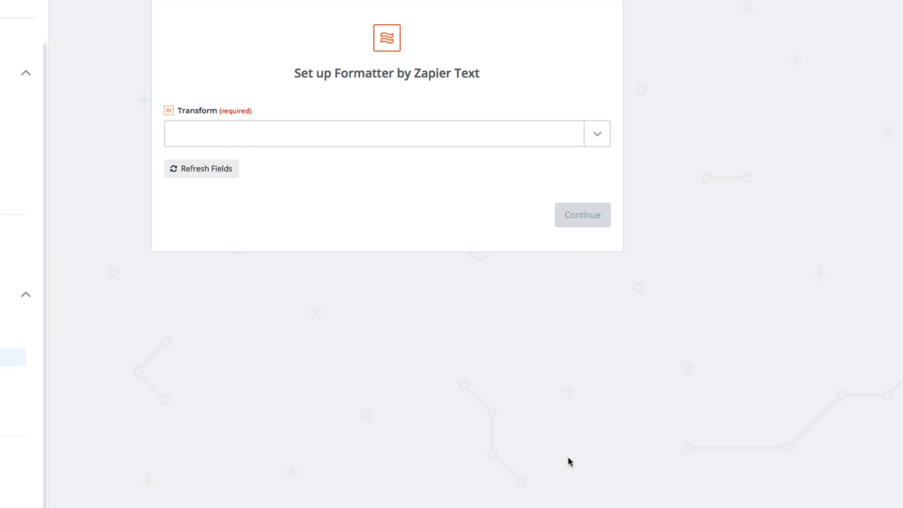
# Set the Formatter transform to Split Text with the lead's Full Name as input.
pyautogui.click(597, 140)
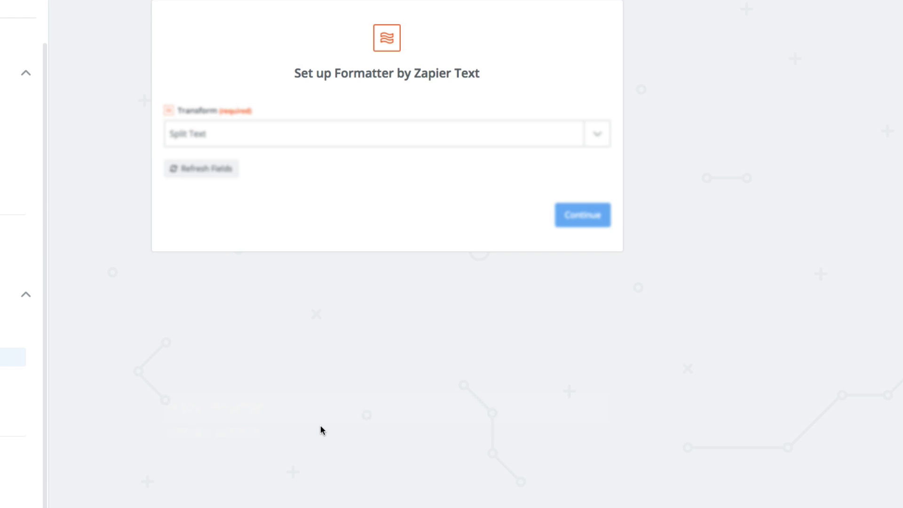
pyautogui.click(309, 430)
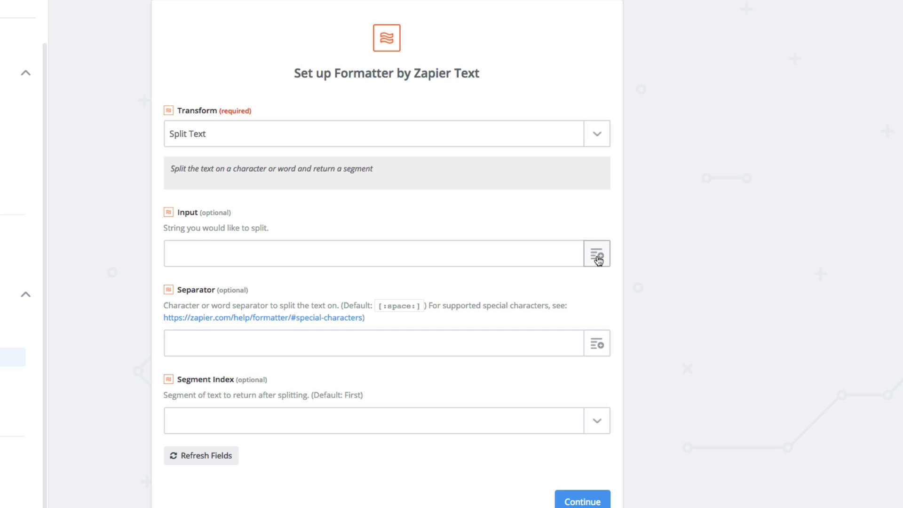
pyautogui.click(599, 260)
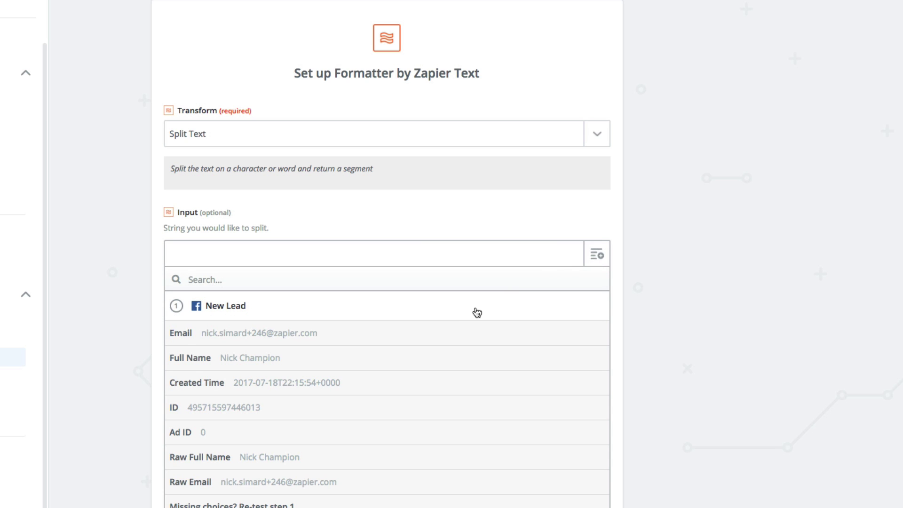
pyautogui.click(419, 356)
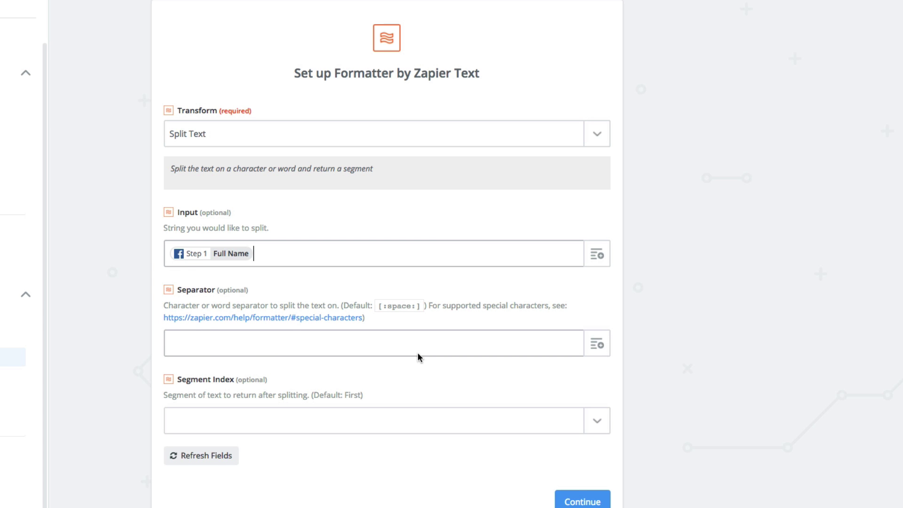
# Use separator [:space:] and Segment Index First, then continue to testing.
pyautogui.click(418, 352)
pyautogui.scroll(-2, 398, 323)
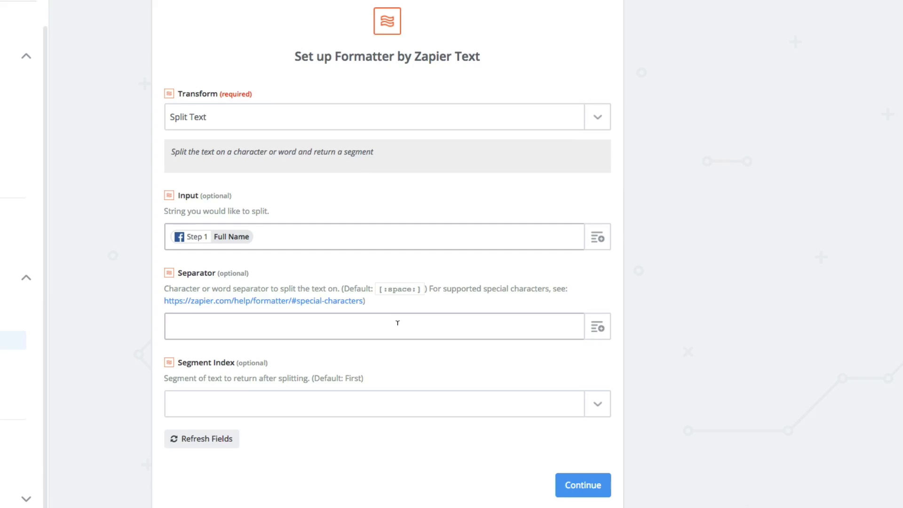
pyautogui.write('[:spa')
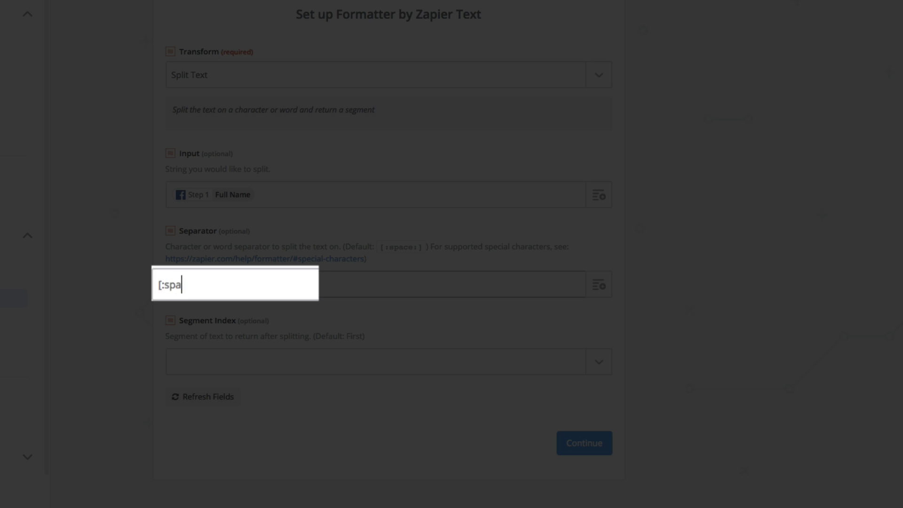
pyautogui.write('ce:]')
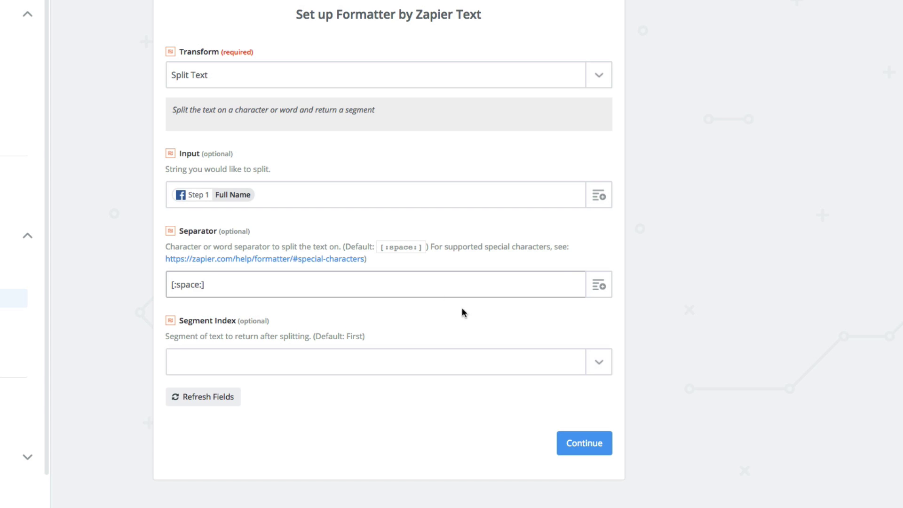
pyautogui.click(599, 371)
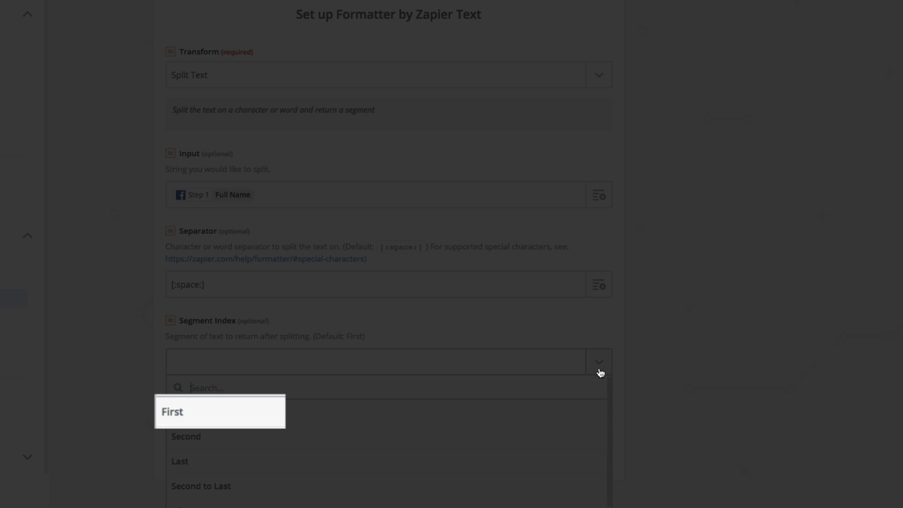
pyautogui.click(474, 411)
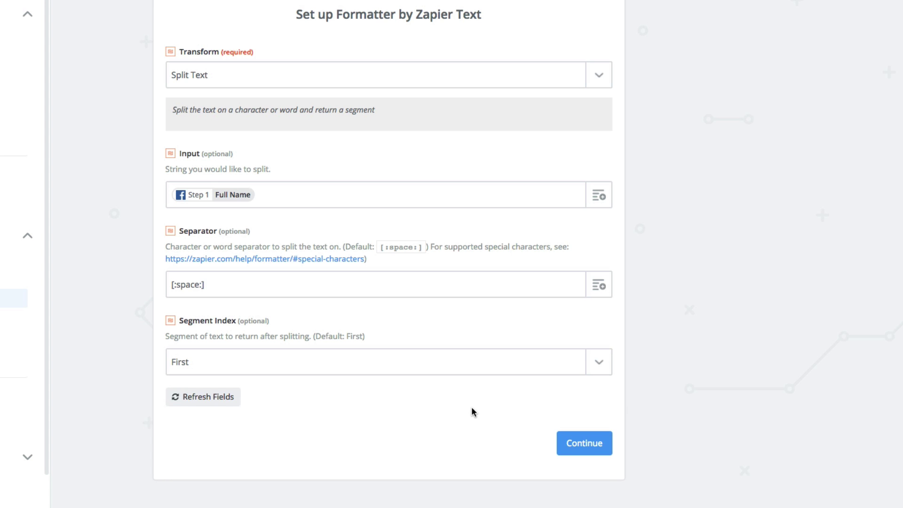
pyautogui.click(585, 444)
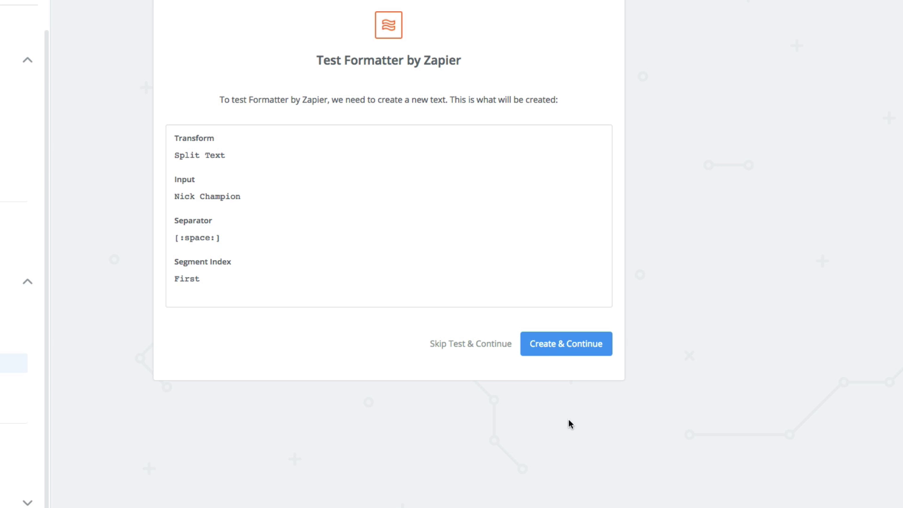
# Run the Formatter test and confirm it outputs only the lead's first name.
pyautogui.click(564, 352)
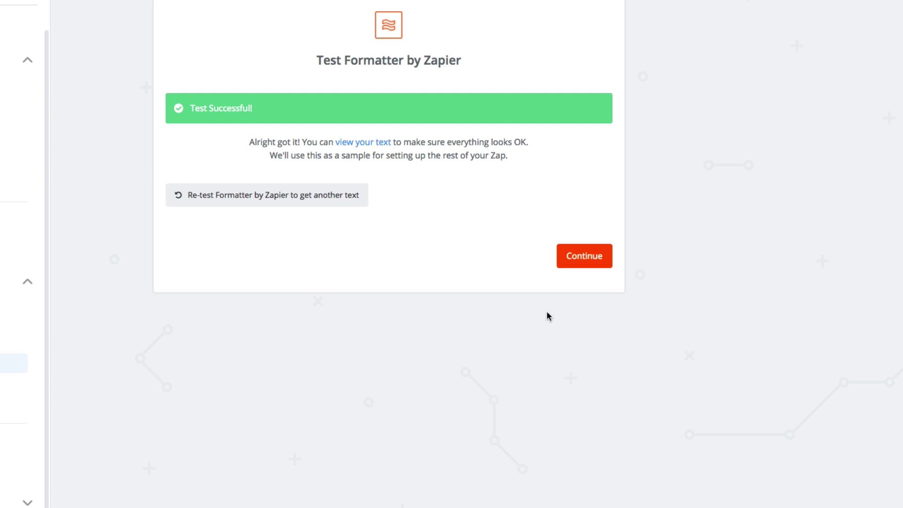
pyautogui.click(362, 142)
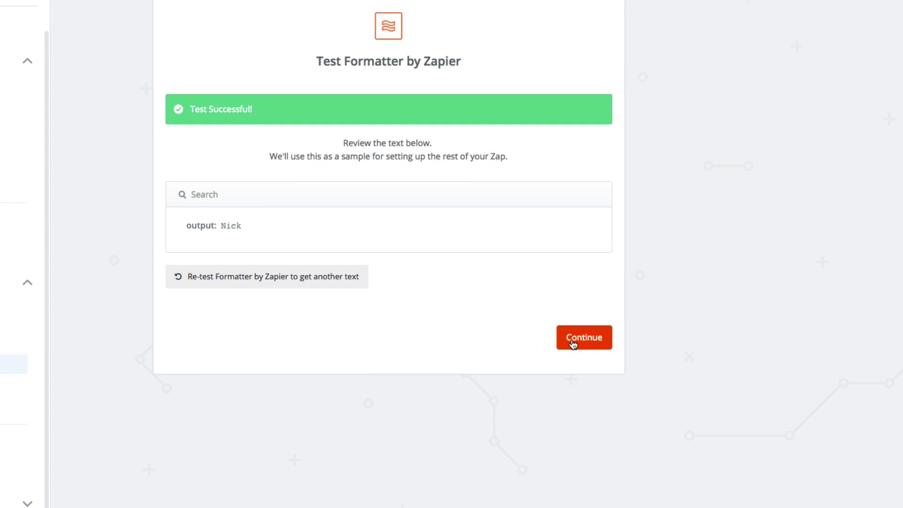
# Add another Formatter by Zapier Text action step.
pyautogui.click(573, 345)
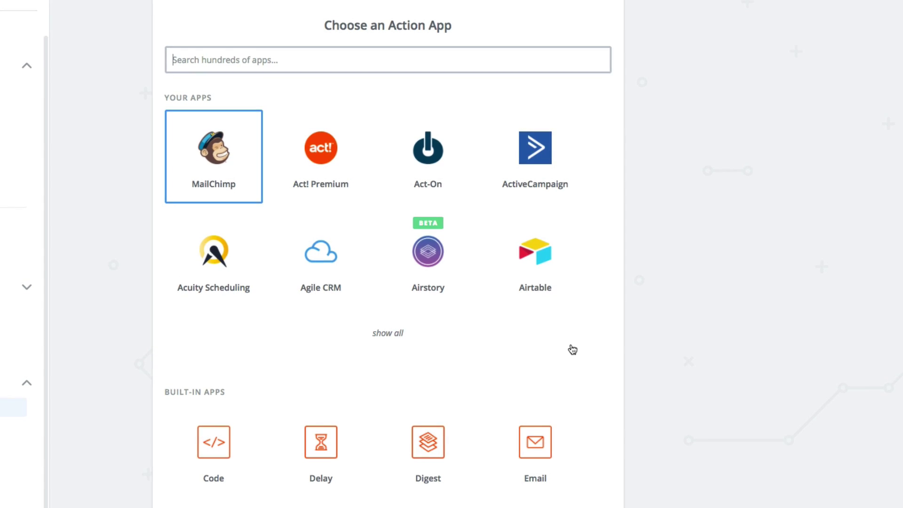
pyautogui.write('form')
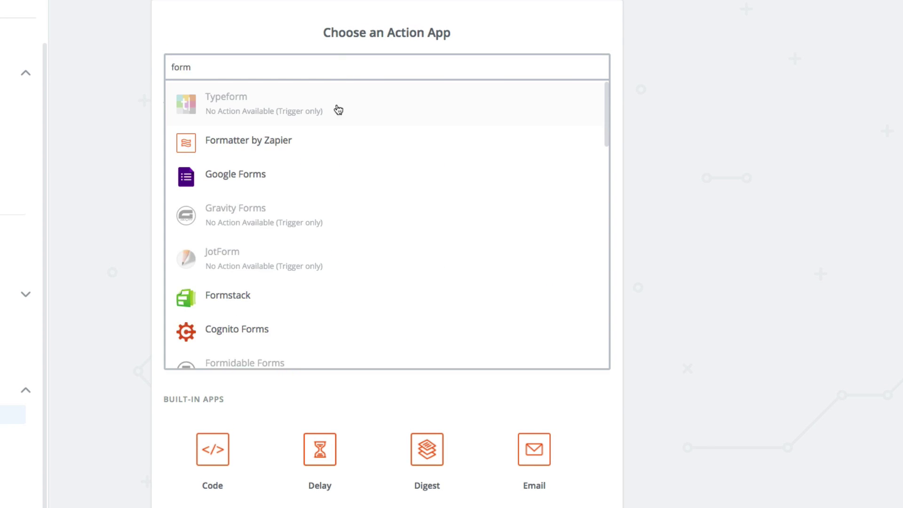
pyautogui.click(322, 138)
pyautogui.click(298, 244)
pyautogui.click(543, 459)
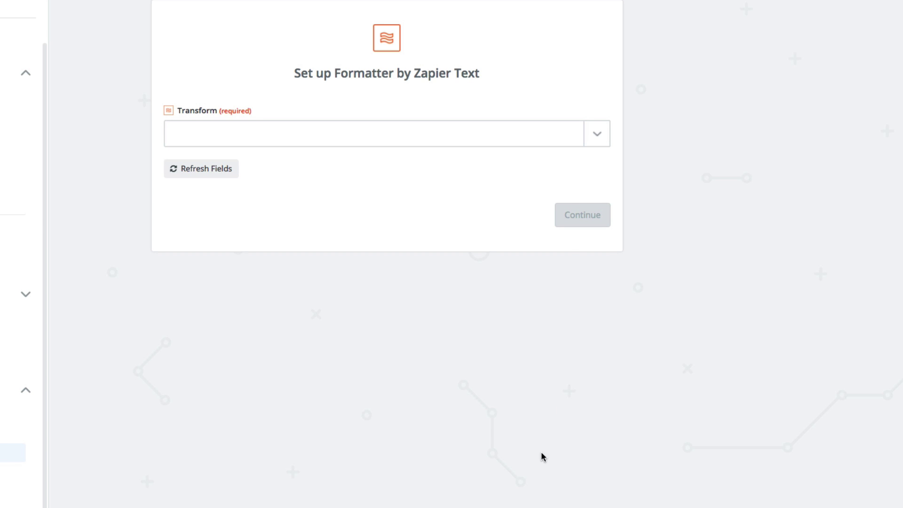
# Split the lead's Full Name on [:space:] keeping the Last segment, and check the test output.
pyautogui.click(596, 138)
pyautogui.click(291, 430)
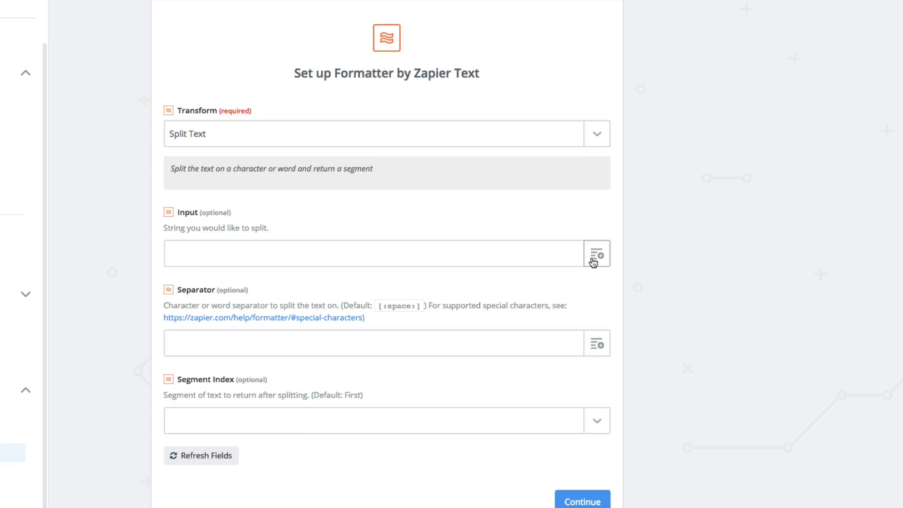
pyautogui.click(595, 257)
pyautogui.click(532, 301)
pyautogui.click(453, 355)
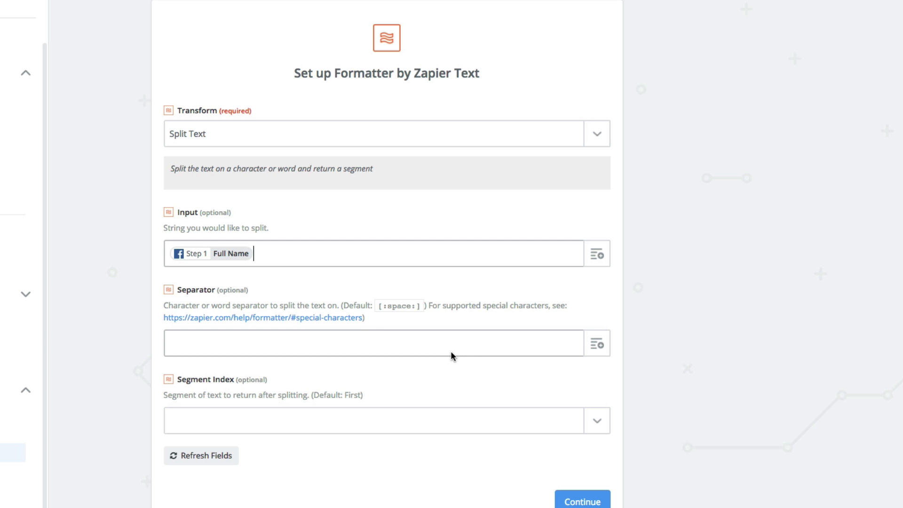
pyautogui.click(450, 351)
pyautogui.write('[:space:]')
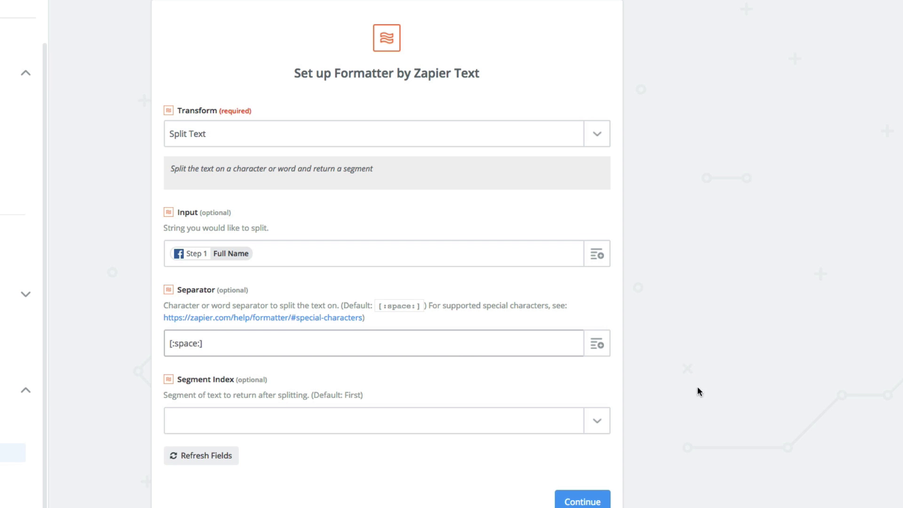
pyautogui.scroll(-2, 607, 375)
pyautogui.click(598, 367)
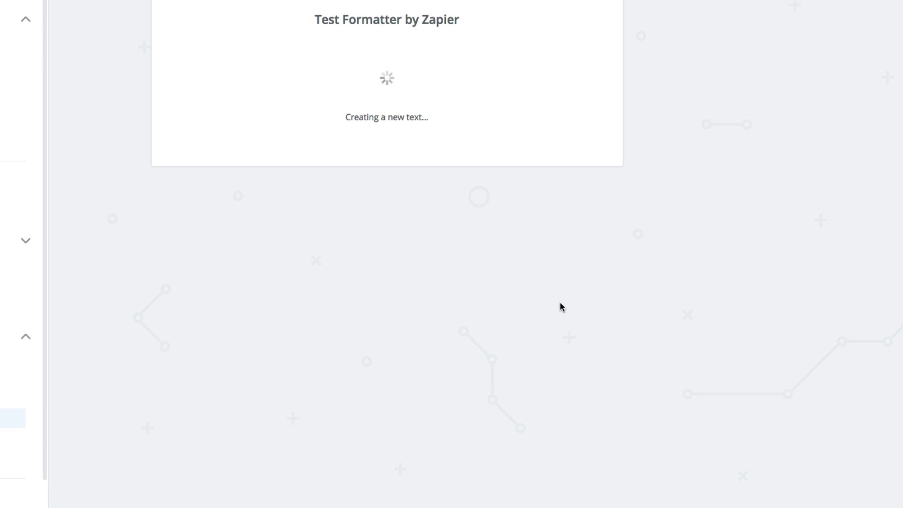
pyautogui.click(368, 105)
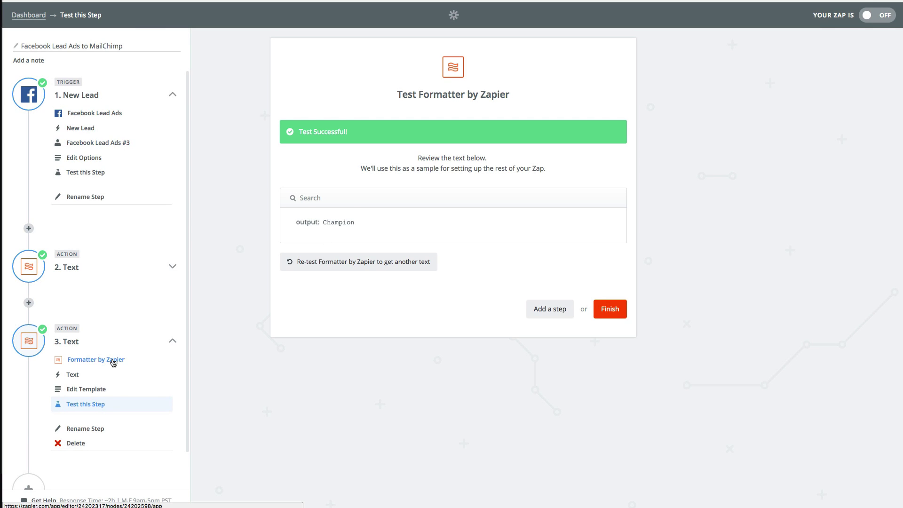
# Add a MailChimp Add/Update Subscriber step on the connected account targeting Test List 3.
pyautogui.scroll(-1, 113, 362)
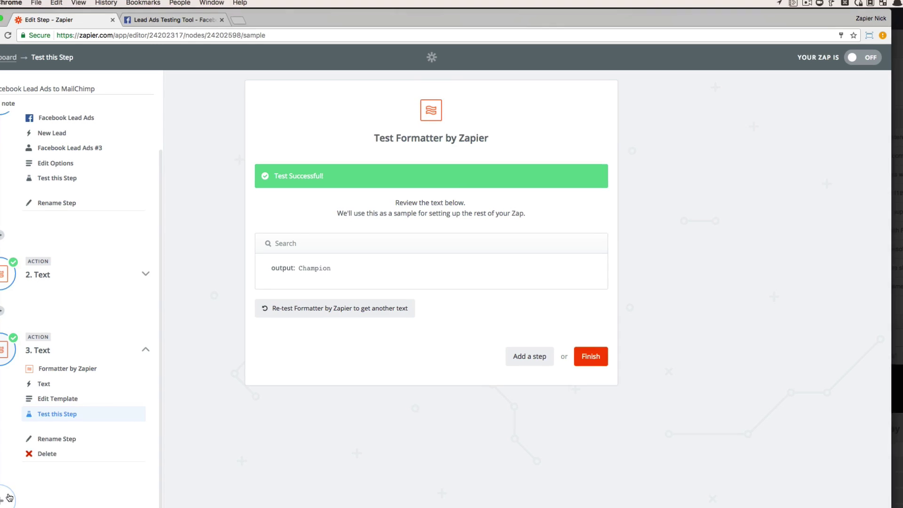
pyautogui.click(29, 450)
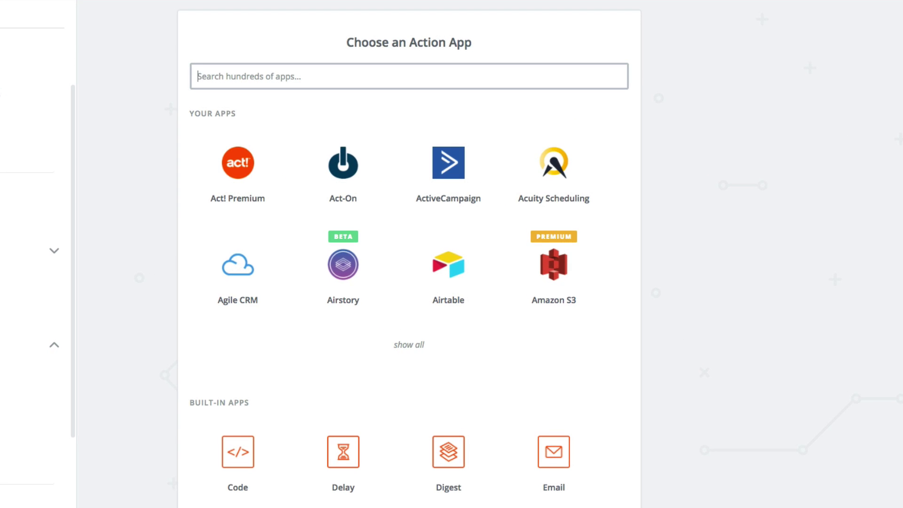
pyautogui.write('mail')
pyautogui.click(275, 134)
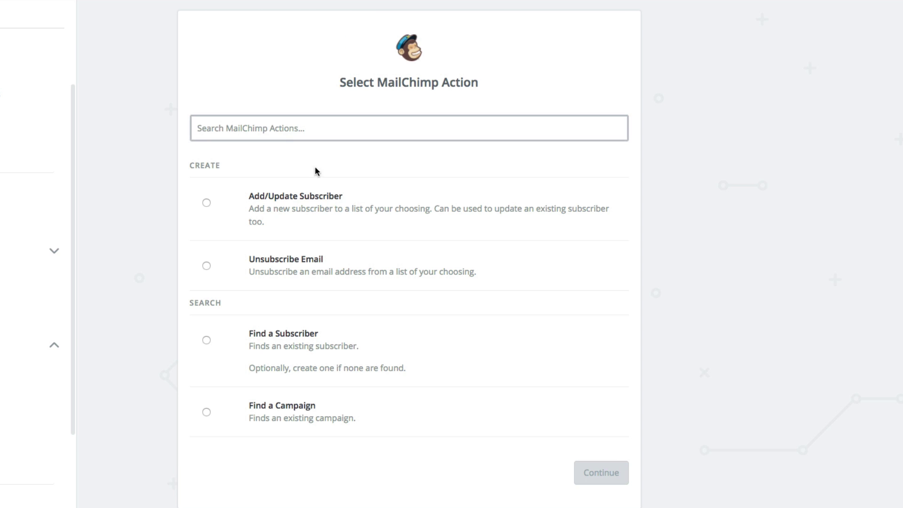
pyautogui.click(347, 205)
pyautogui.click(579, 475)
pyautogui.click(580, 396)
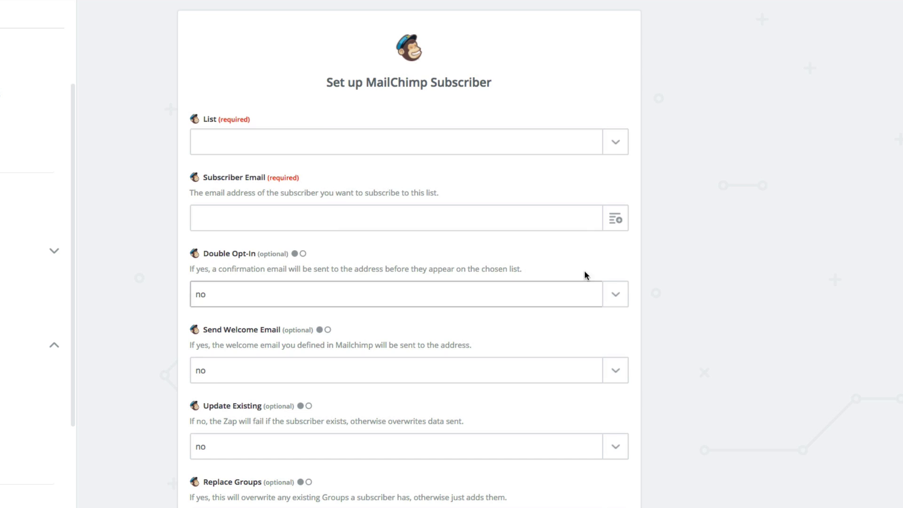
pyautogui.click(614, 152)
pyautogui.click(568, 207)
# Map First Name to Step 2's split output and Last Name to Step 3's split output.
pyautogui.click(614, 219)
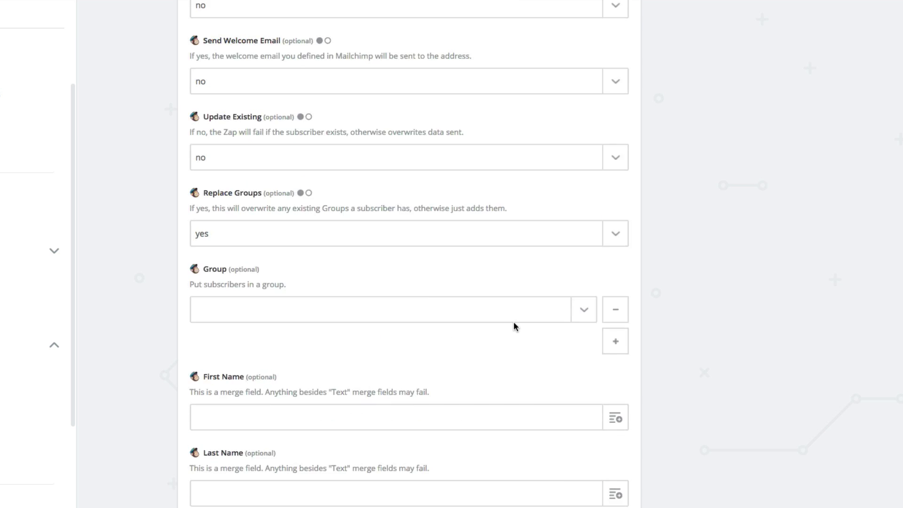
pyautogui.scroll(-1, 514, 324)
pyautogui.click(612, 379)
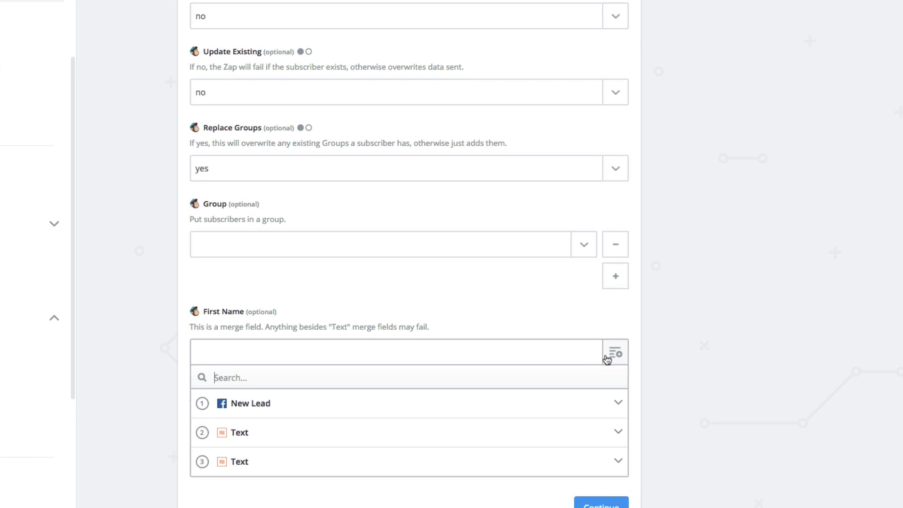
pyautogui.click(528, 376)
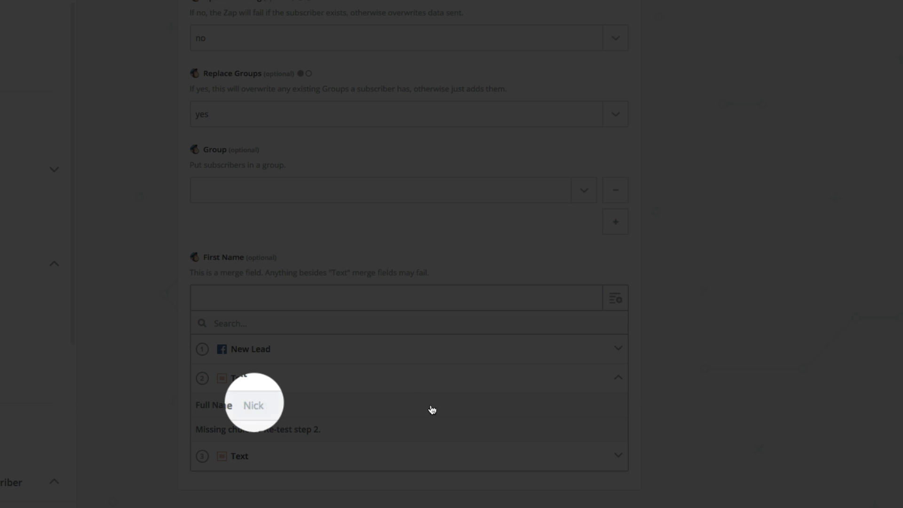
pyautogui.click(266, 411)
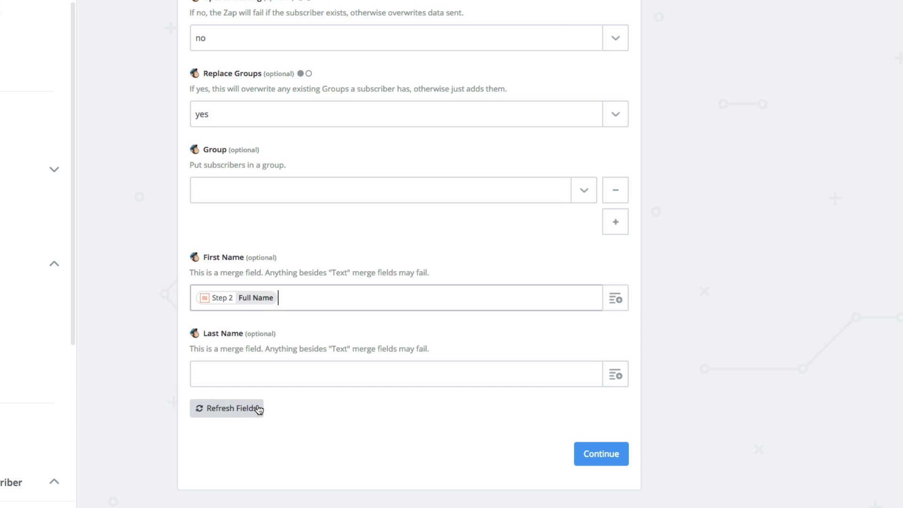
pyautogui.click(613, 386)
pyautogui.scroll(-1, 489, 434)
pyautogui.click(416, 466)
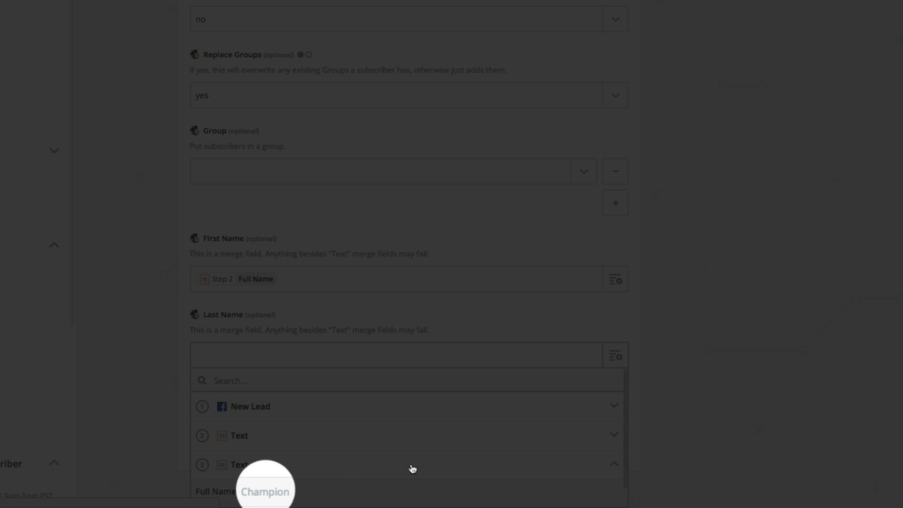
pyautogui.click(273, 494)
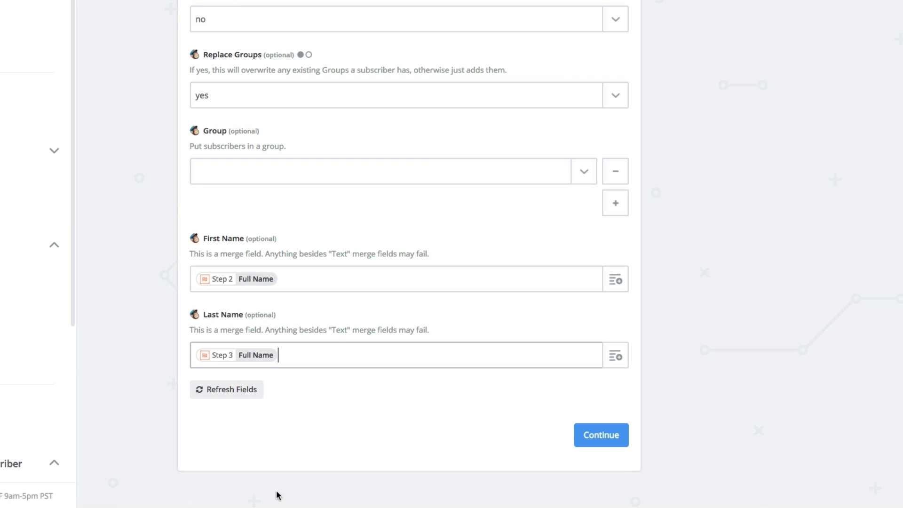
# Test the MailChimp step, adding the lead to Test List 3 with split names, and finish.
pyautogui.click(601, 436)
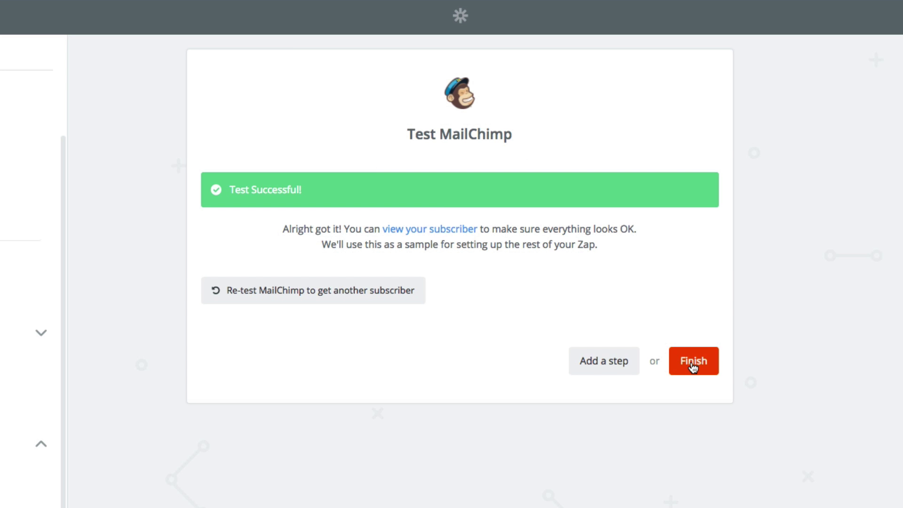
pyautogui.click(691, 366)
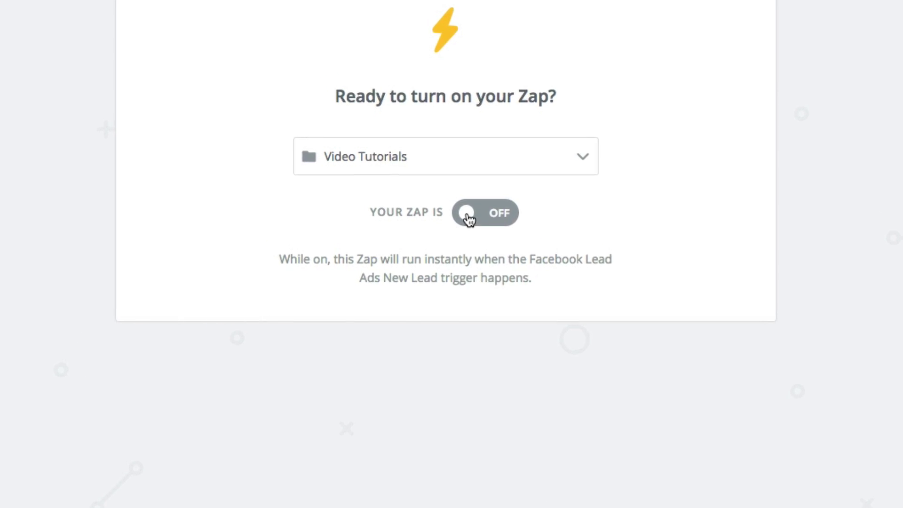